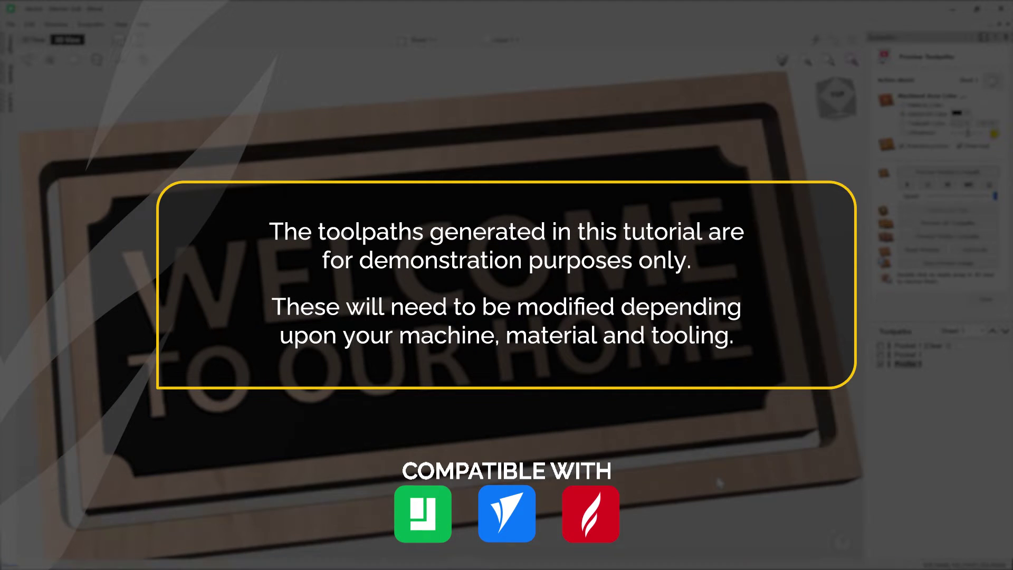
Open the recent job KeepOutZones-Vectric Widget.crv from the start screen.
left_click_drag(718, 481, 700, 361)
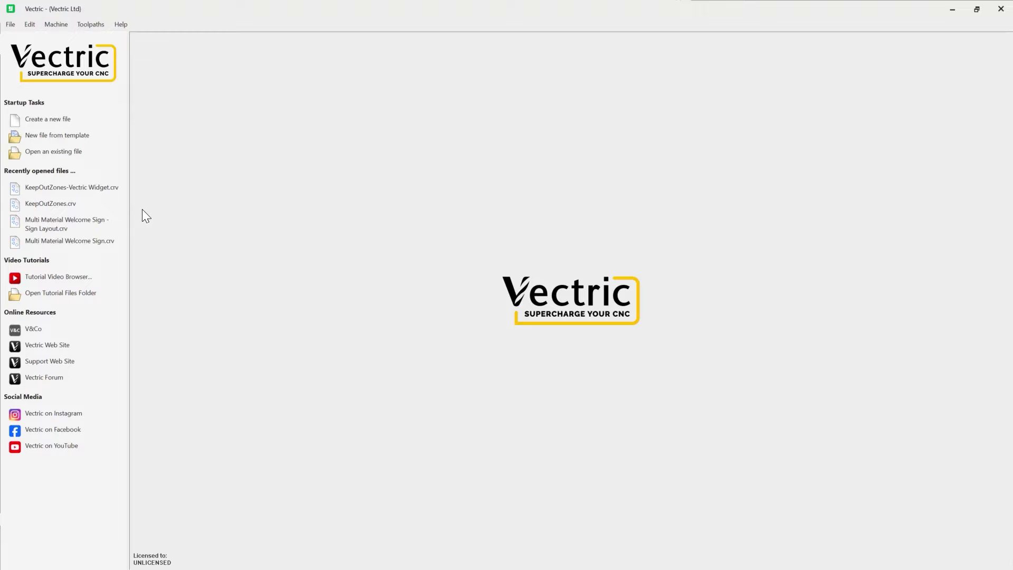
left_click(100, 189)
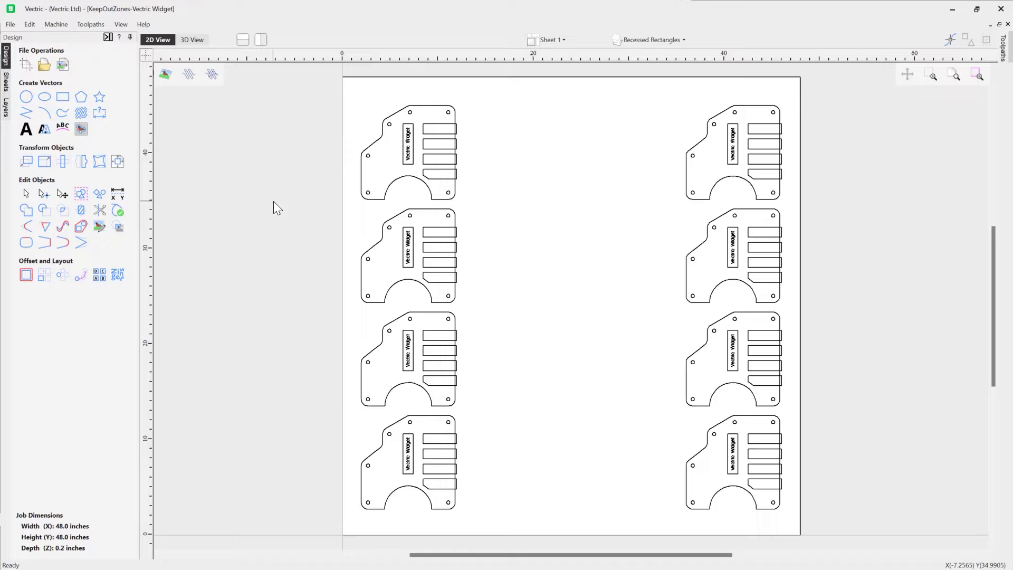
Use the split 2D/3D layout to preview all four toolpaths in 3D, then hide them.
left_click(107, 38)
left_click(136, 39)
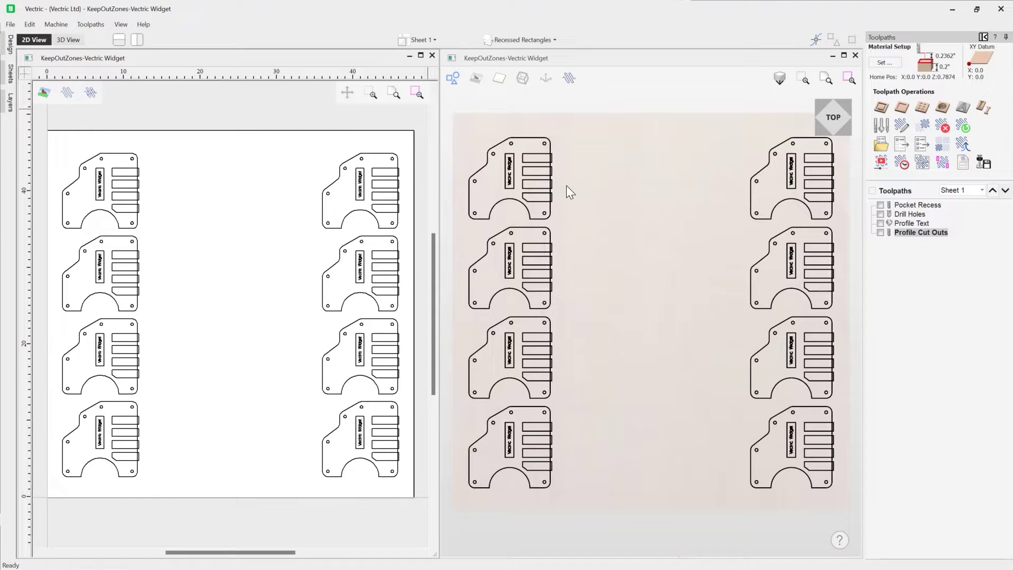
left_click(871, 190)
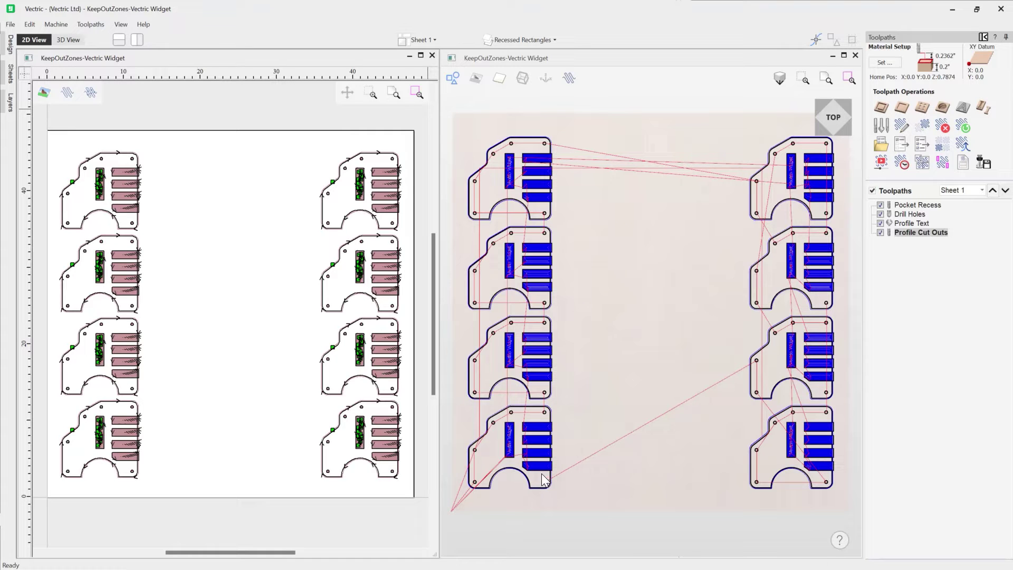
left_click(669, 284)
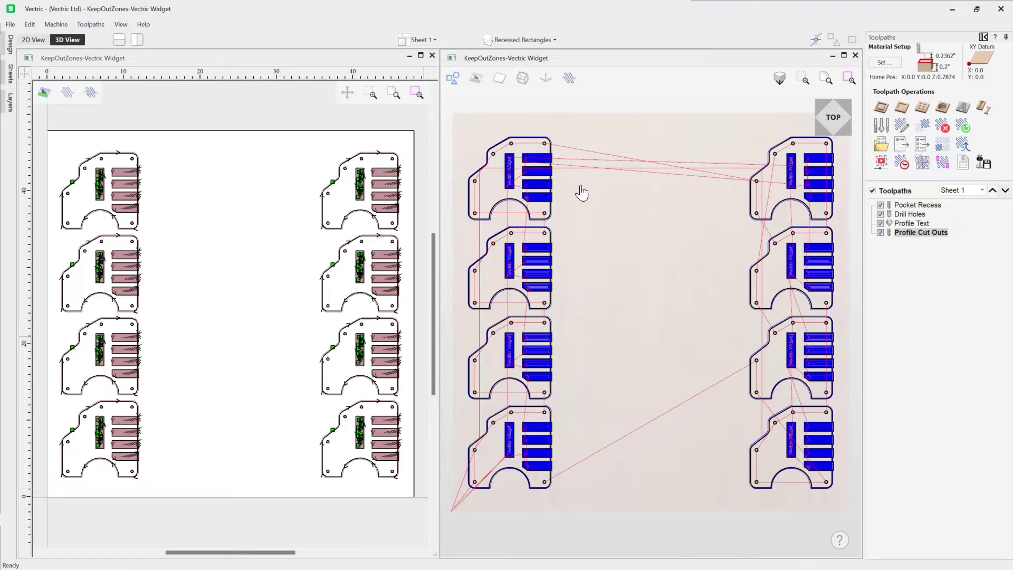
left_click(872, 190)
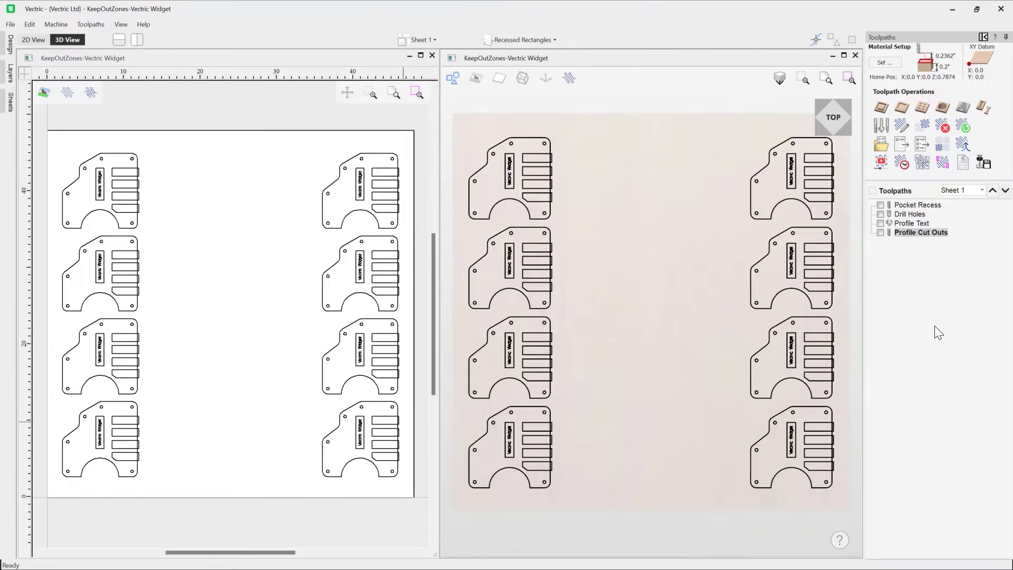
Draw a 2 x 10 inch rectangle at X 24 at the top centre of the sheet.
left_click(983, 37)
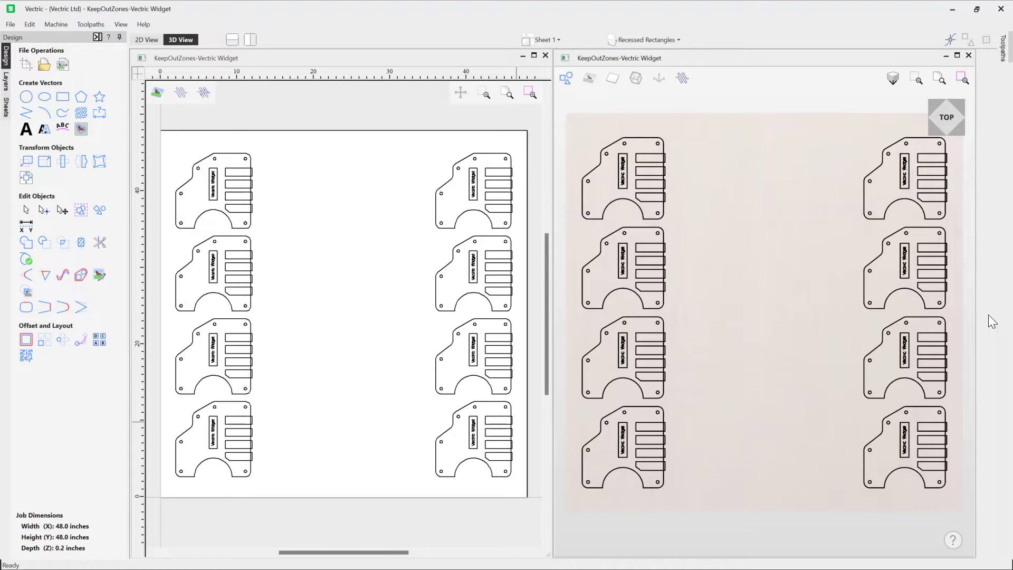
left_click(61, 102)
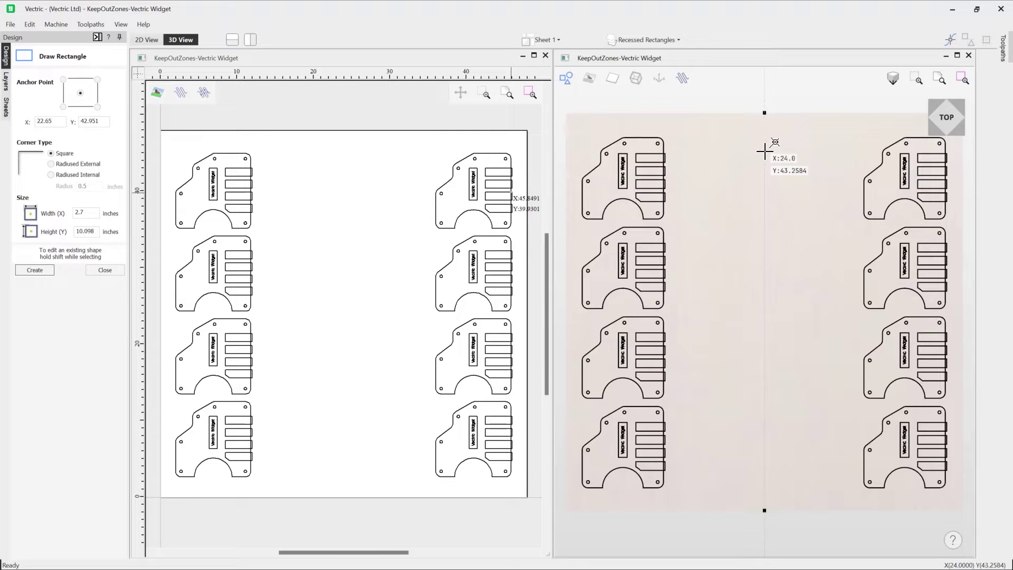
mouse_move(764, 152)
left_mouse_down()
mouse_move(782, 176)
mouse_move(772, 193)
left_mouse_up()
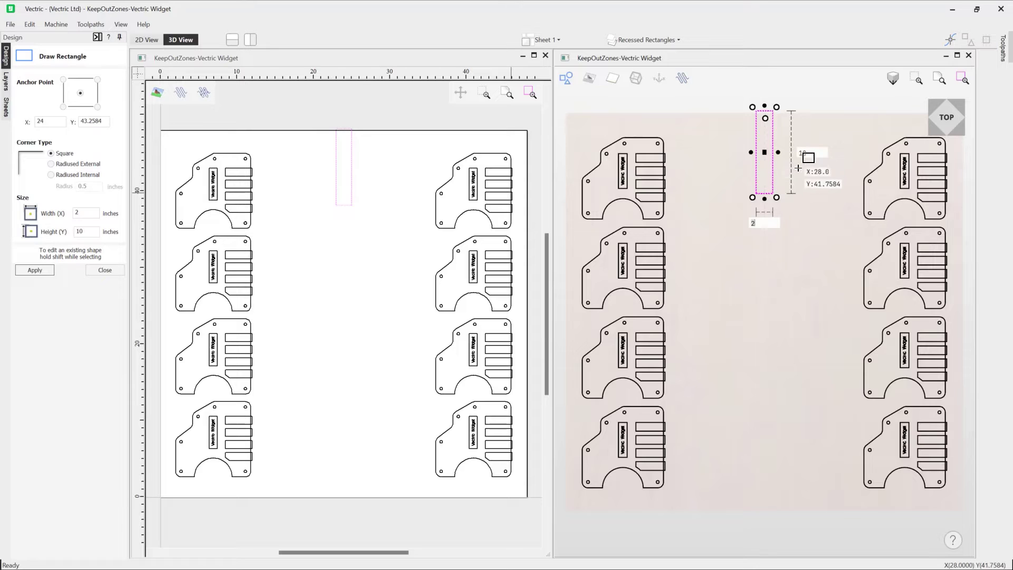
key("Escape")
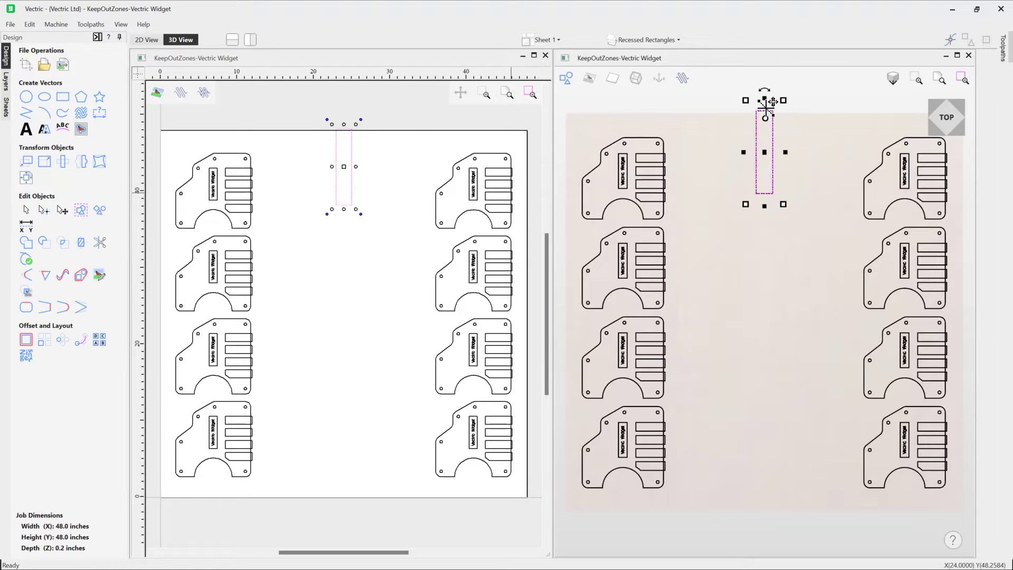
Mirror a copy of the rectangle to the bottom centre of the sheet.
scroll(768, 117, "up", 3)
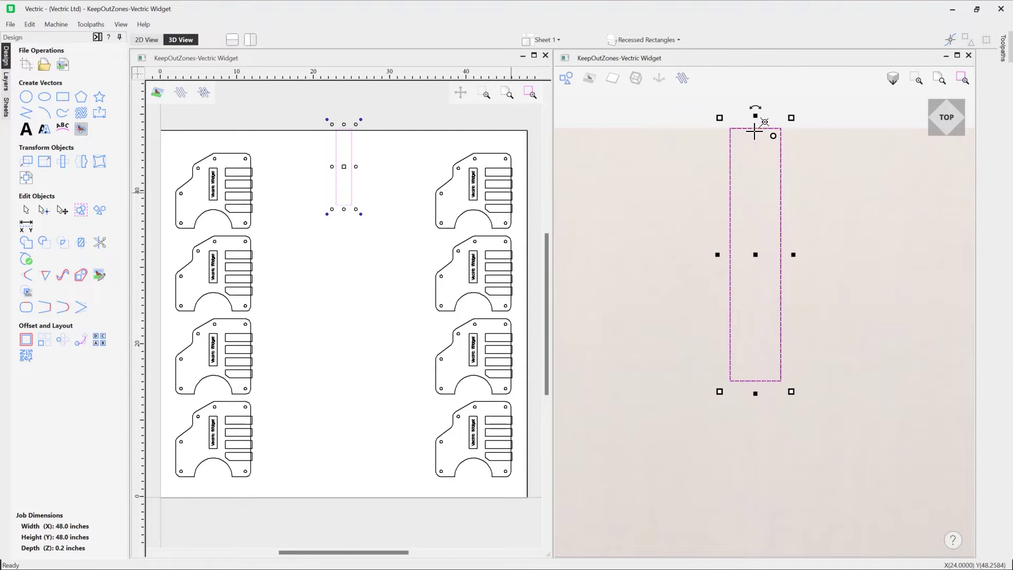
scroll(739, 156, "down", 3)
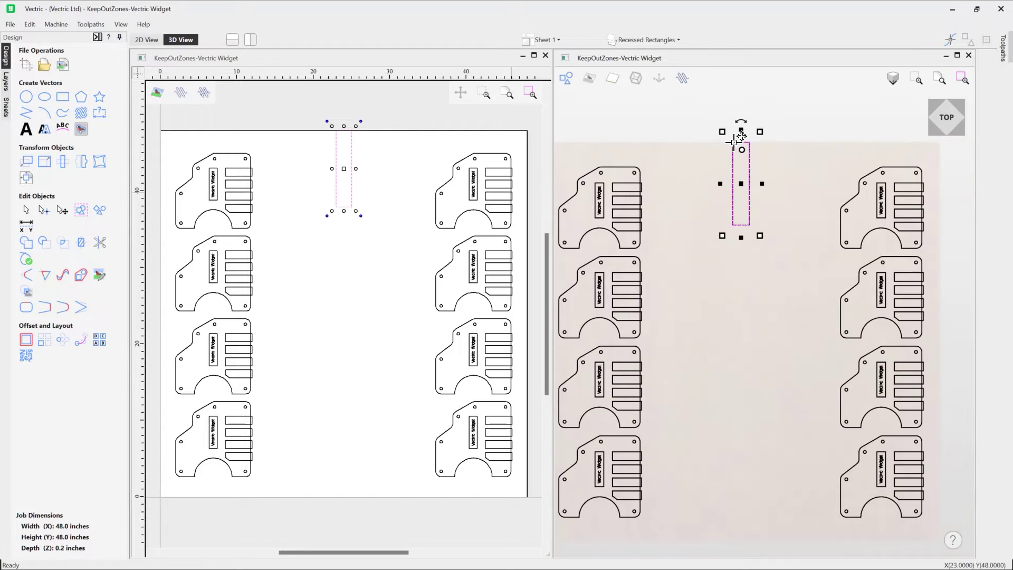
scroll(737, 140, "down", 2)
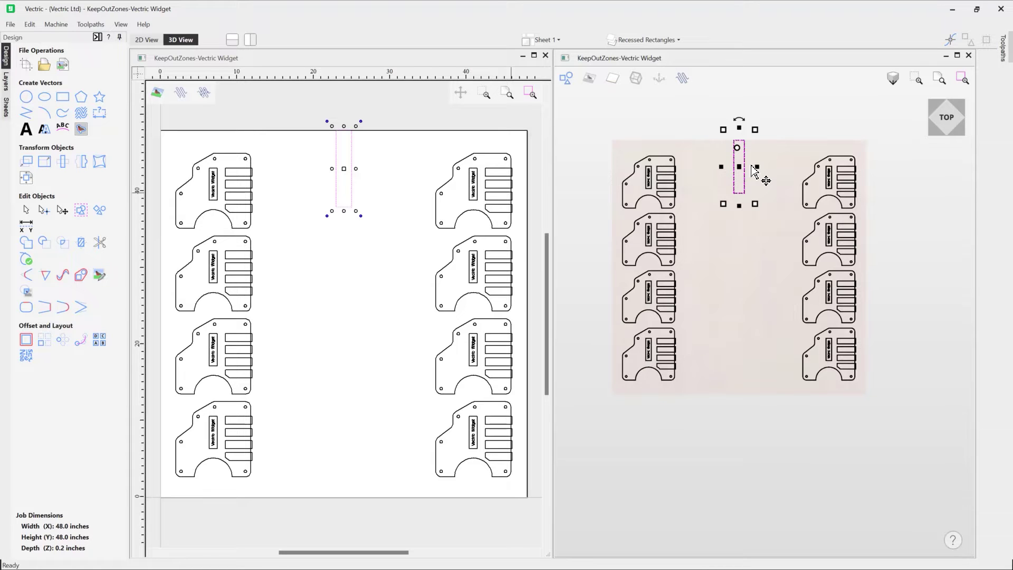
key("F12")
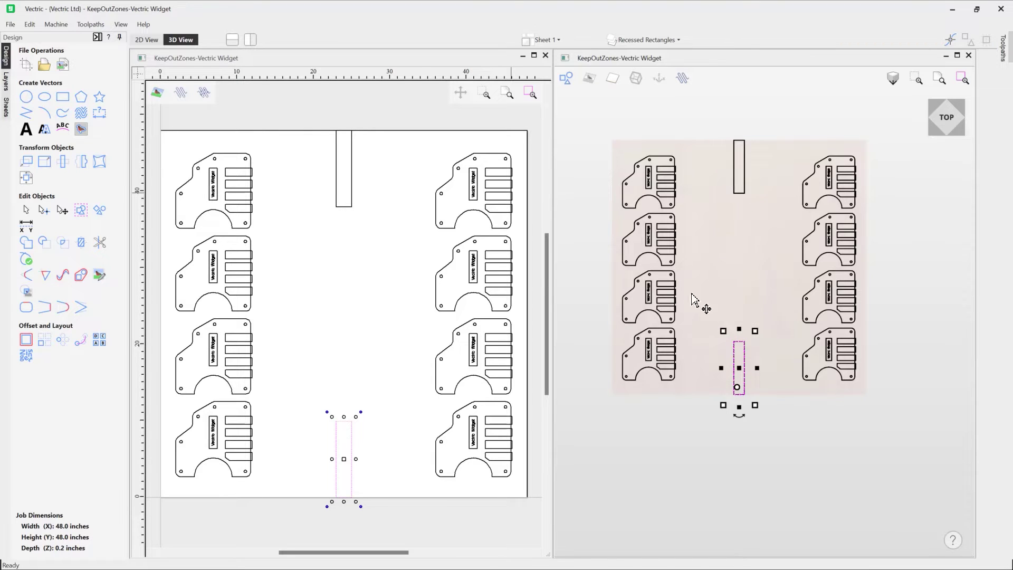
left_click(97, 37)
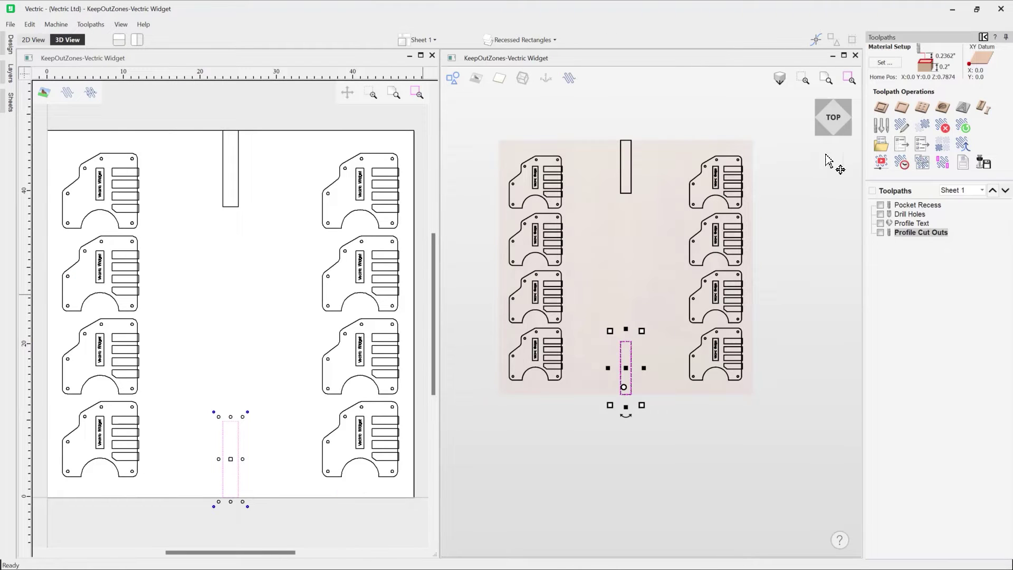
Turn both centre rectangles into keep-out zones with 0 inch clearance.
left_click(646, 264)
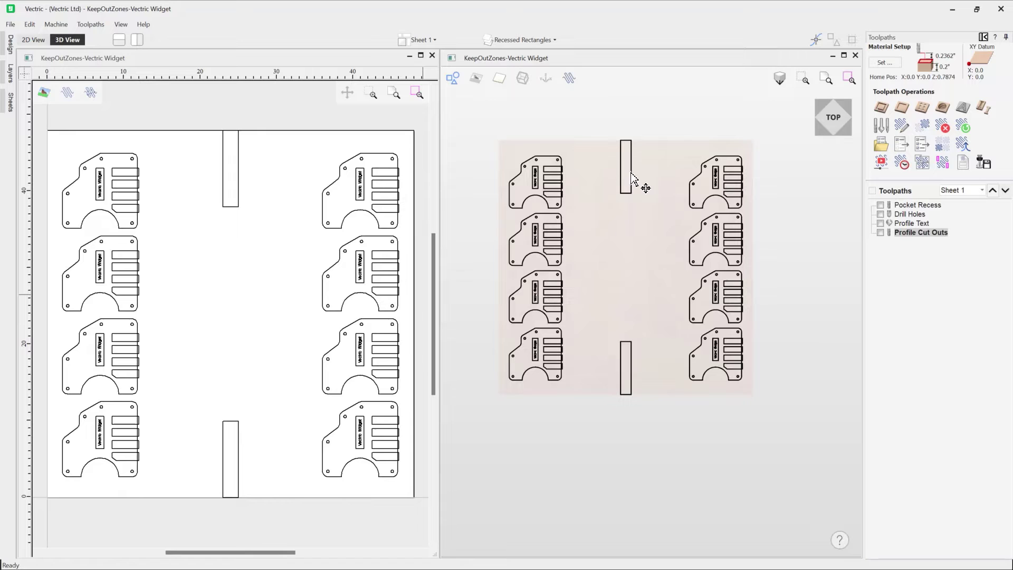
left_click(945, 164)
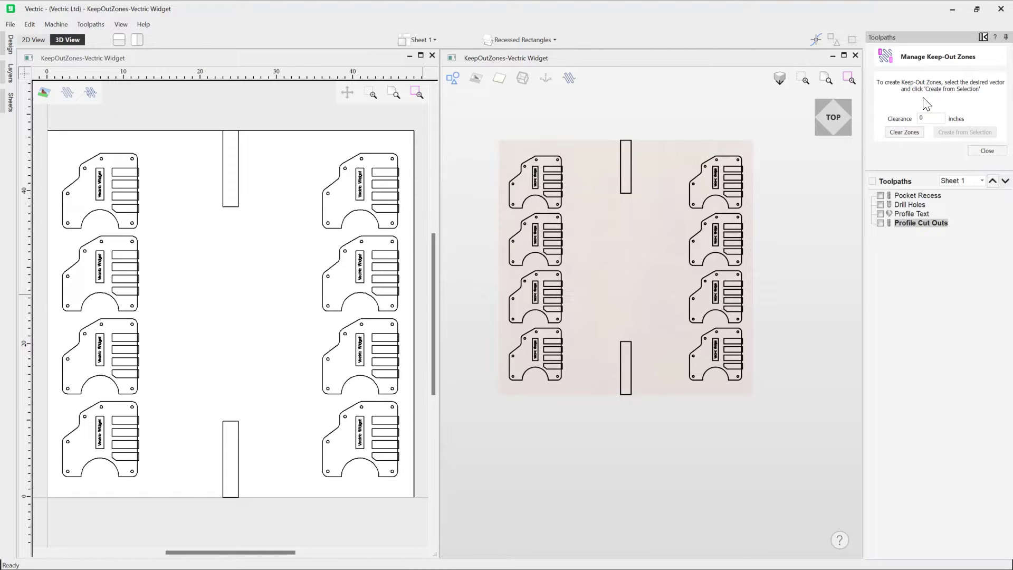
left_click_drag(639, 355, 605, 152)
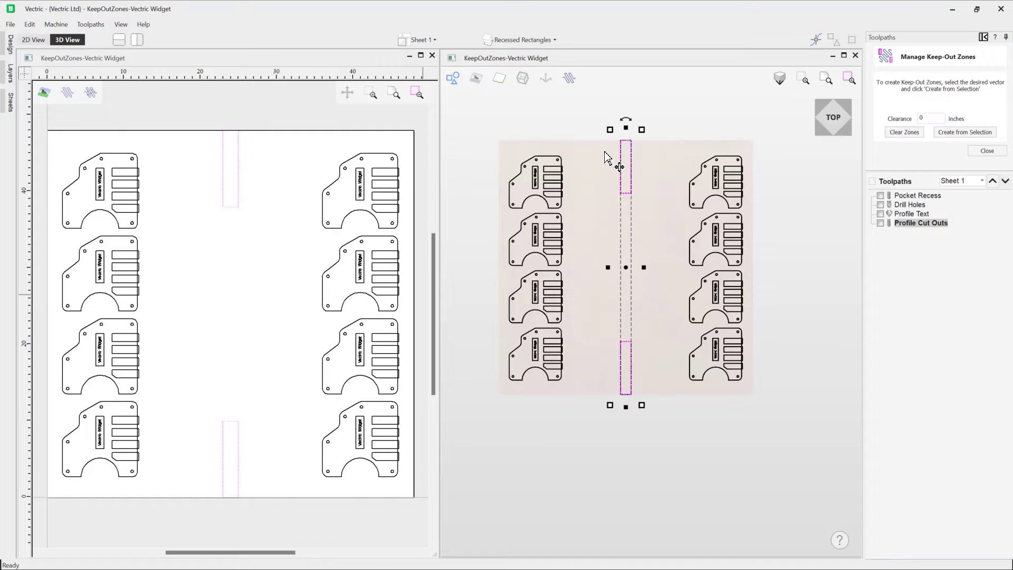
left_click(963, 133)
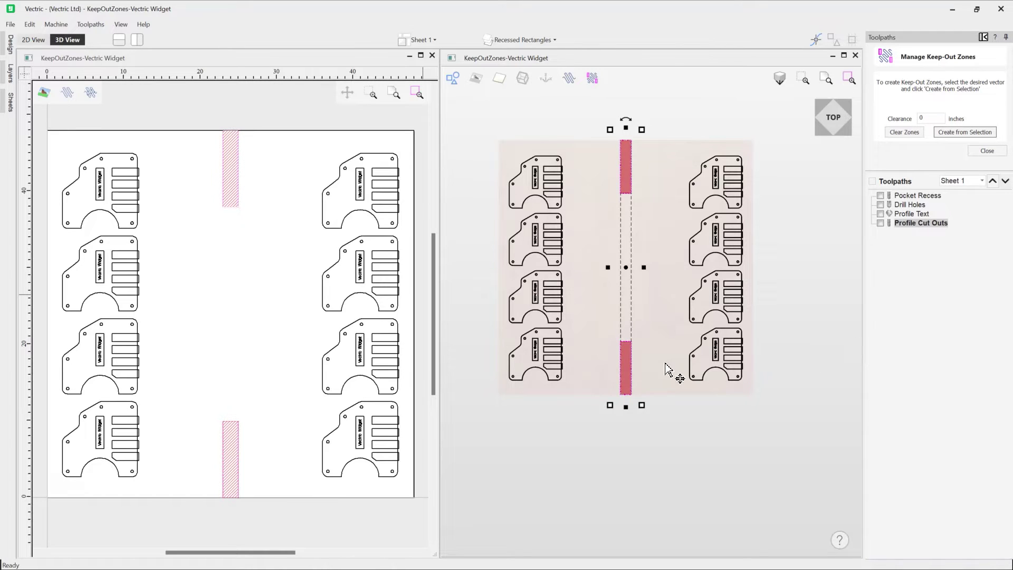
left_click(666, 103)
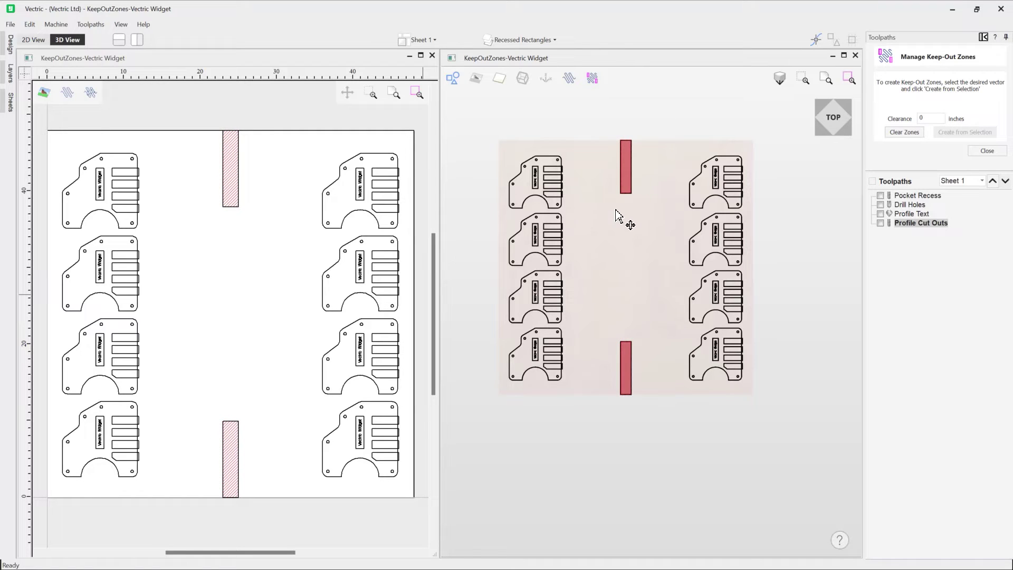
scroll(618, 210, "up", 3)
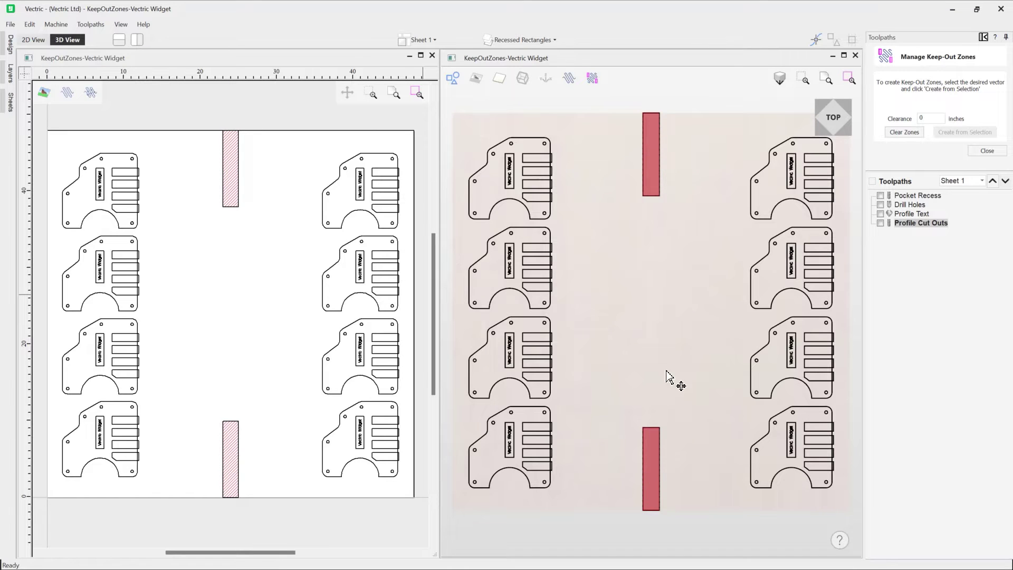
left_click(987, 151)
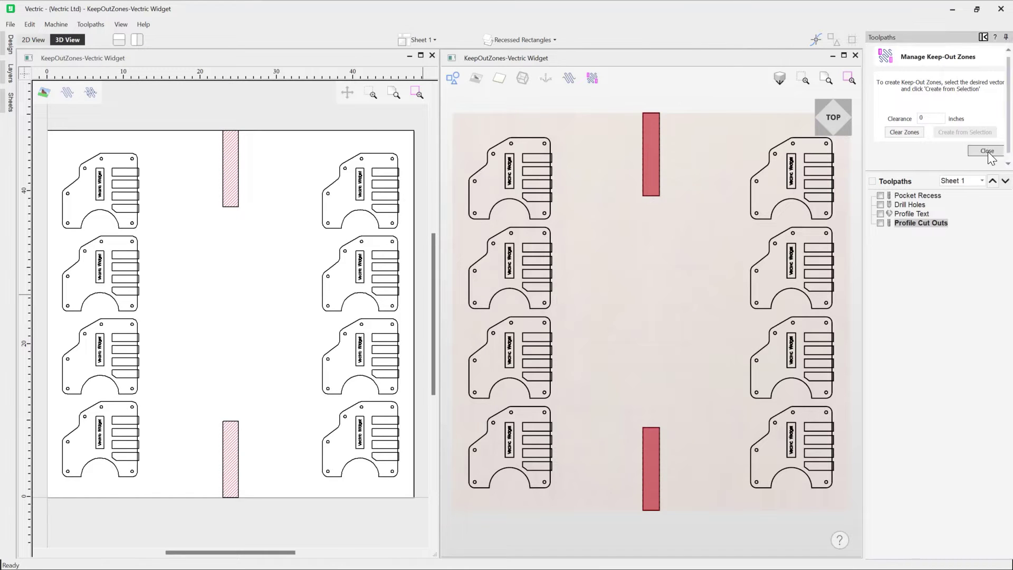
Show all four toolpaths again and inspect the rapids around the upper keep-out zone.
left_click(873, 195)
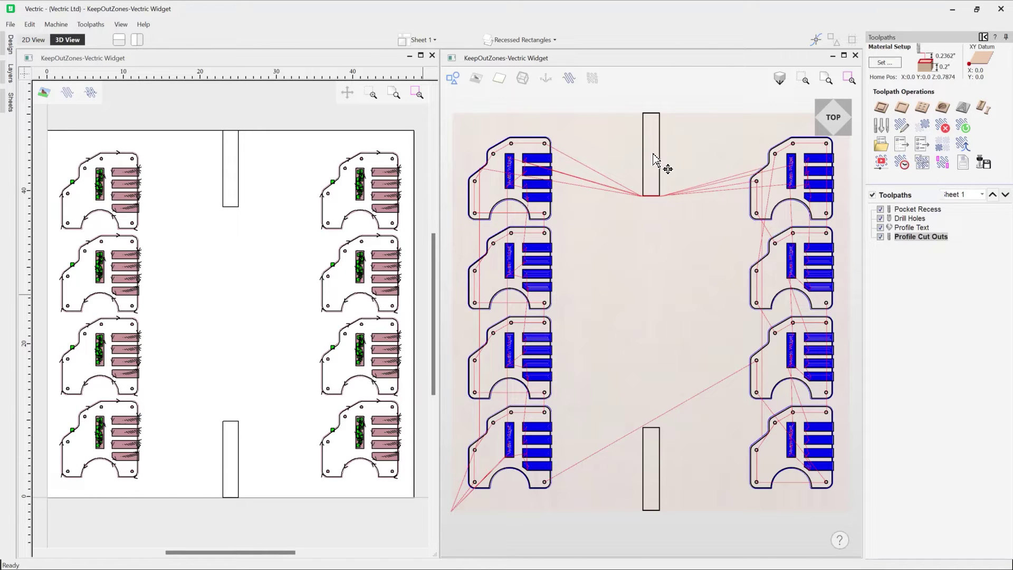
scroll(654, 206, "up", 6)
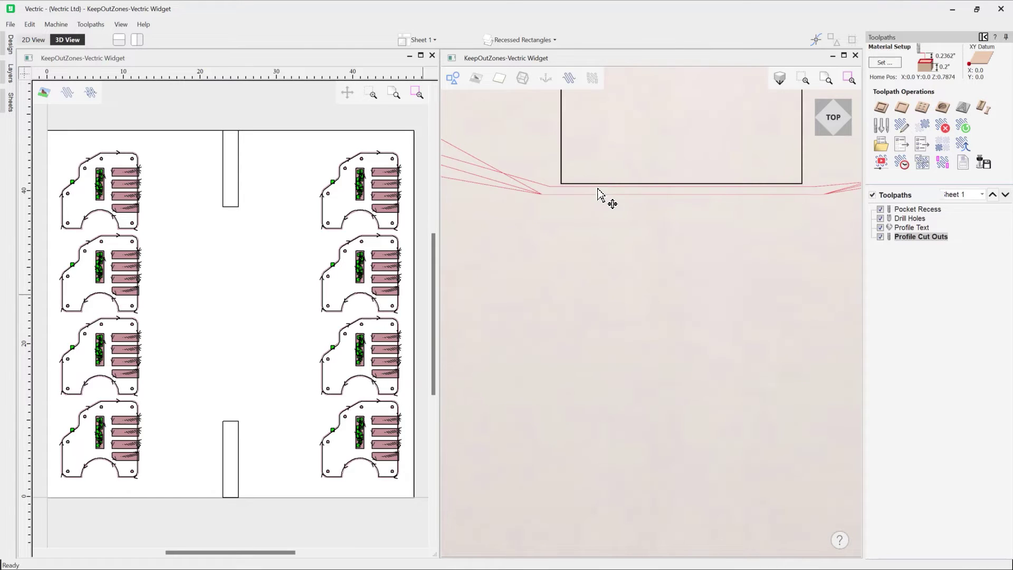
scroll(653, 219, "down", 6)
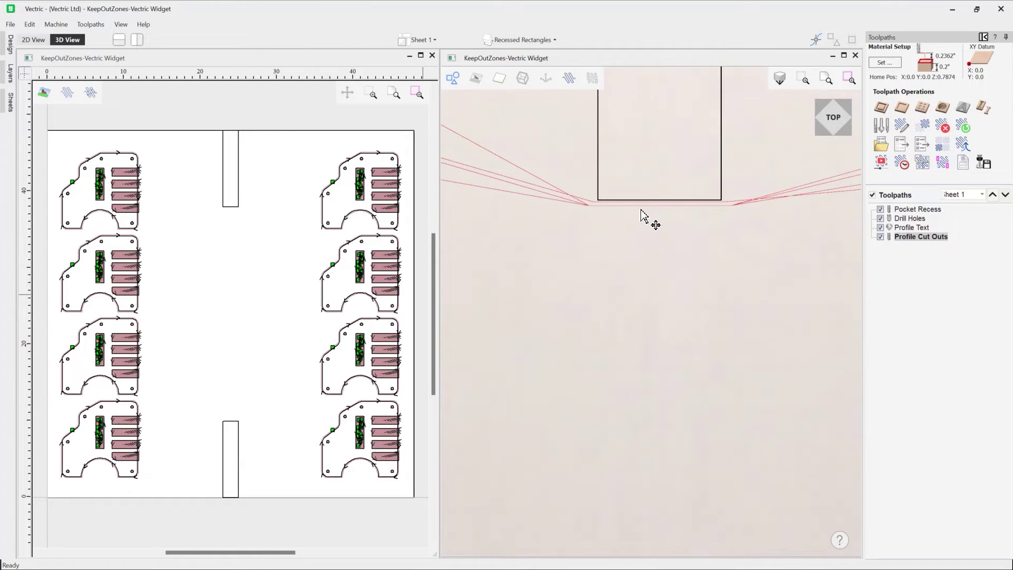
scroll(644, 208, "down", 1)
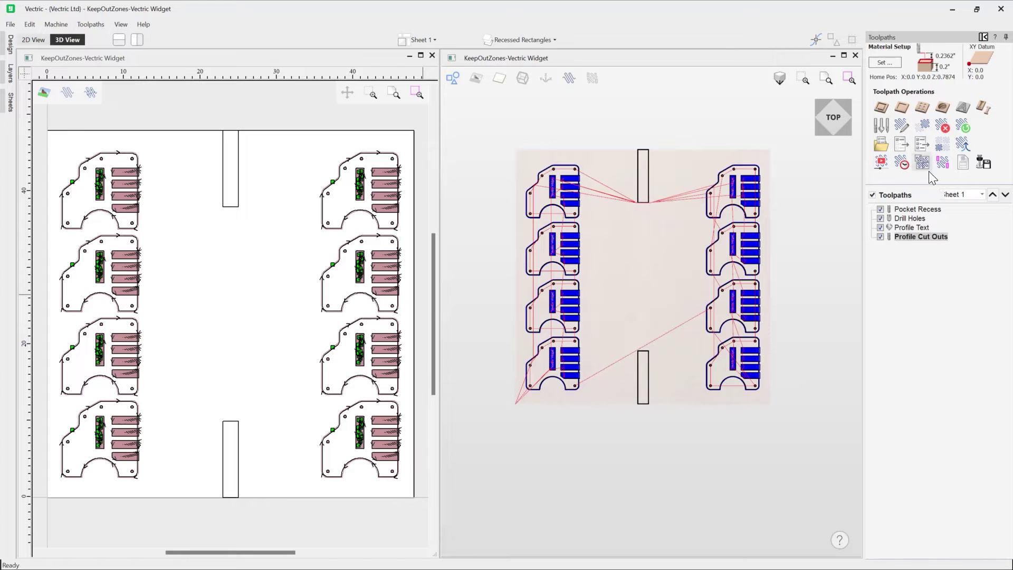
left_click(943, 163)
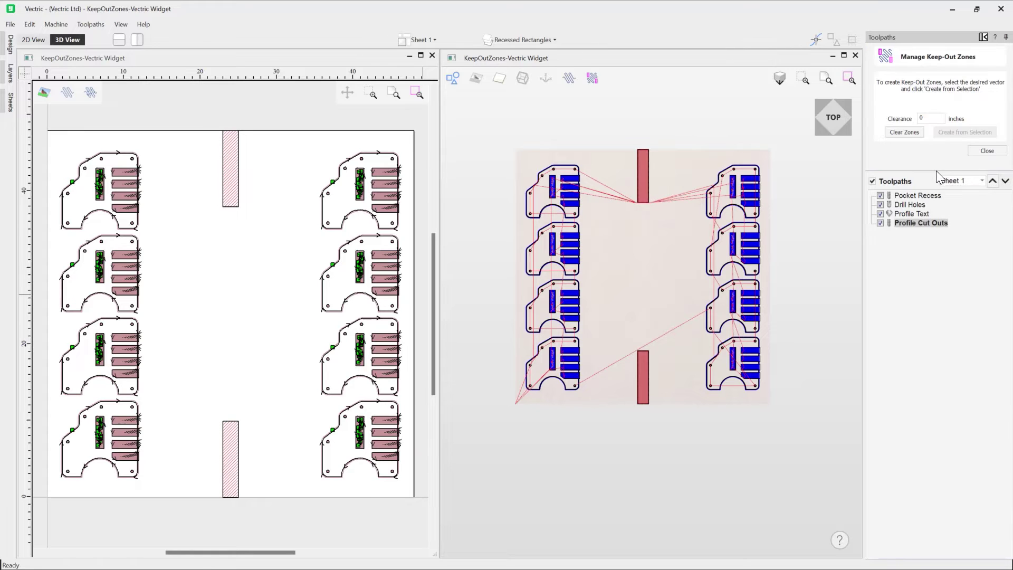
Redefine both centre rectangles as keep-out zones with 0.5 inch clearance.
left_click(649, 361)
left_click(650, 195, "shift")
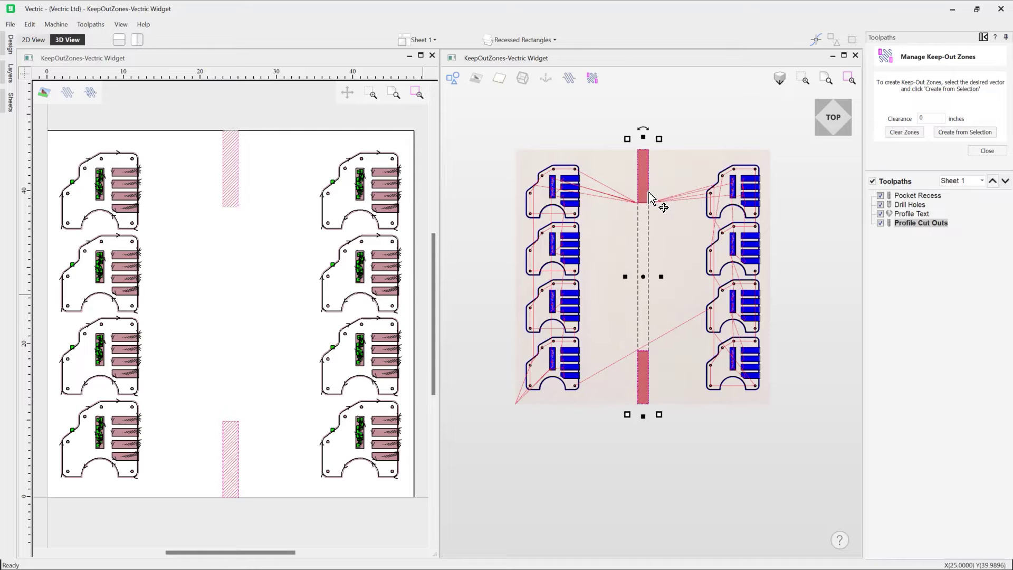
left_click(922, 116)
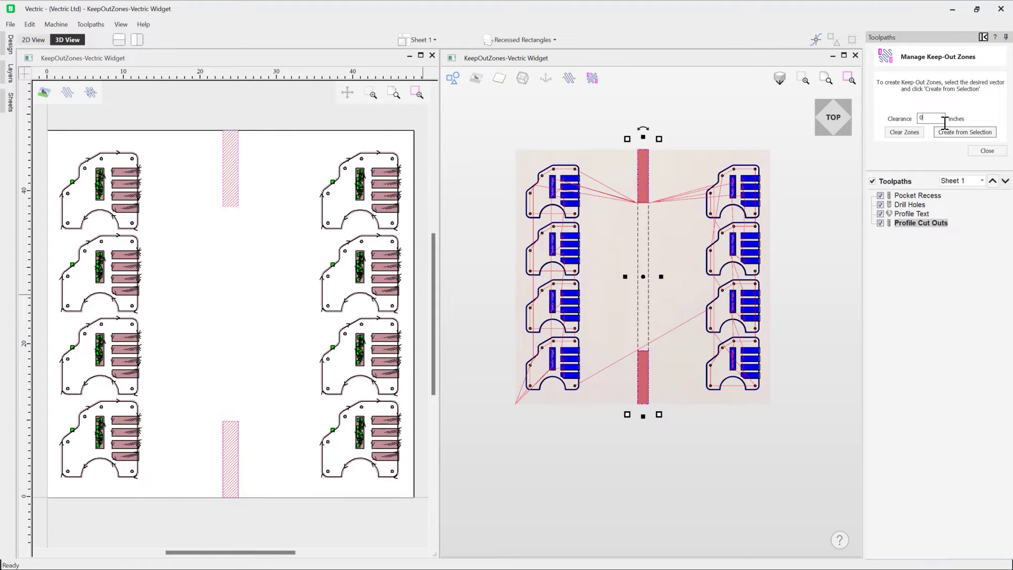
type("0.5")
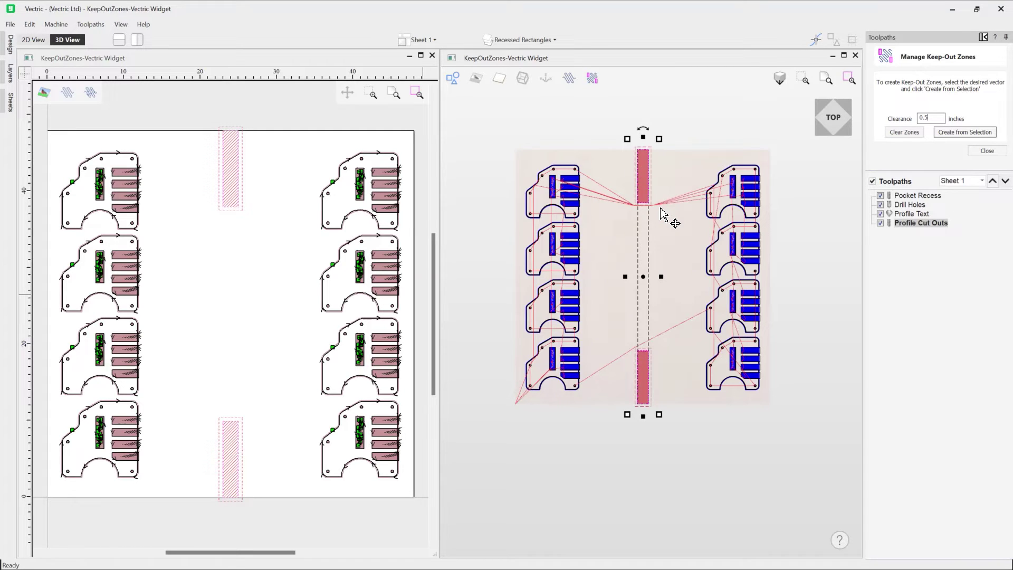
left_click(982, 151)
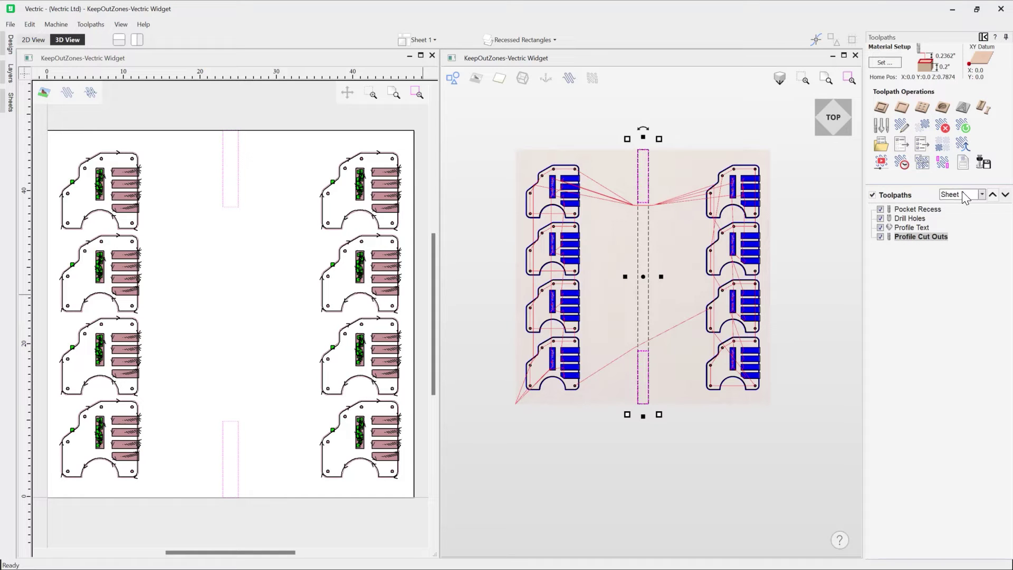
Delete both clamp rectangles and confirm their keep-out zones still show in Save Toolpaths.
left_click(982, 165)
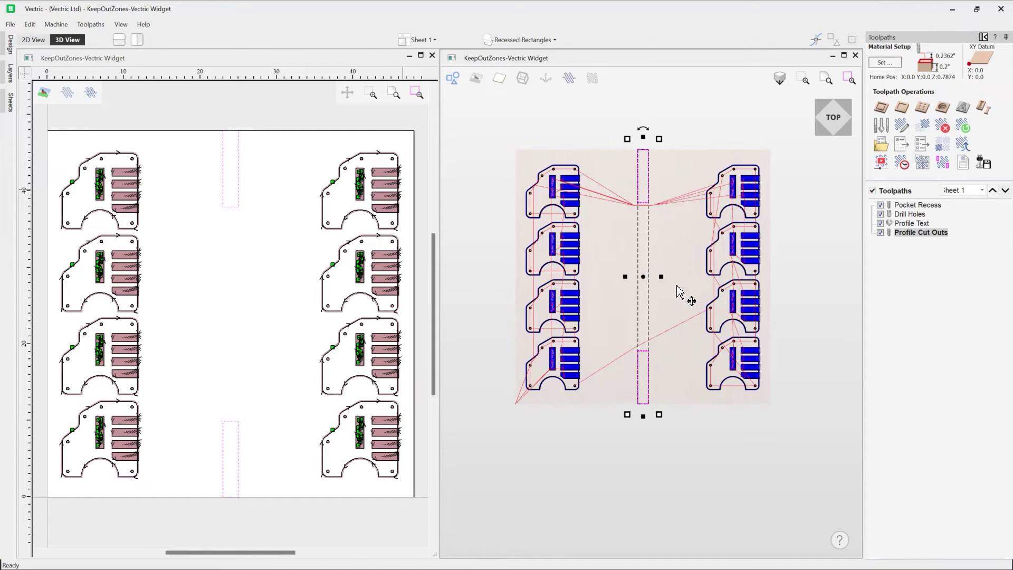
left_click_drag(664, 200, 620, 170)
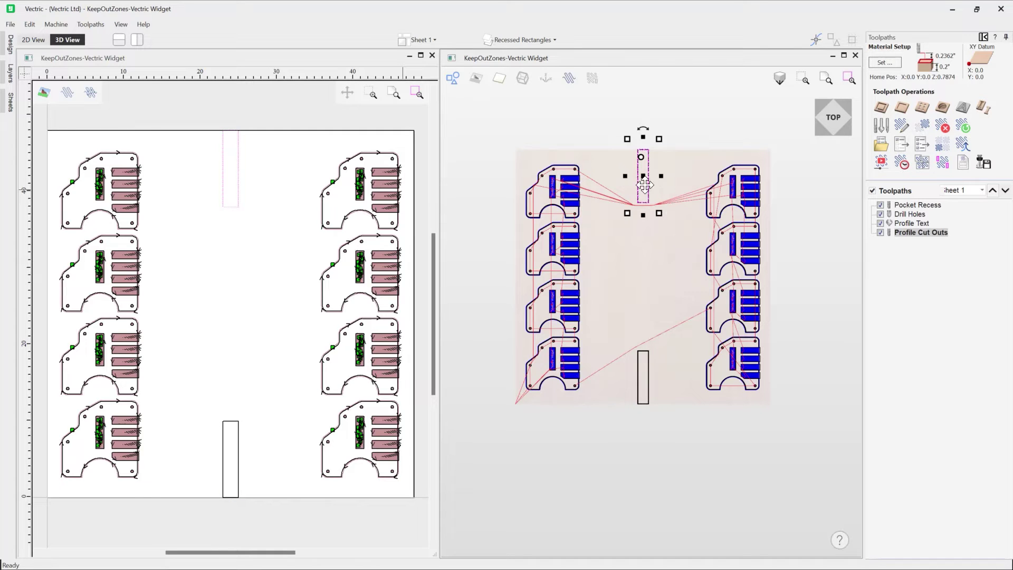
key("Delete")
left_click(637, 370)
key("Delete")
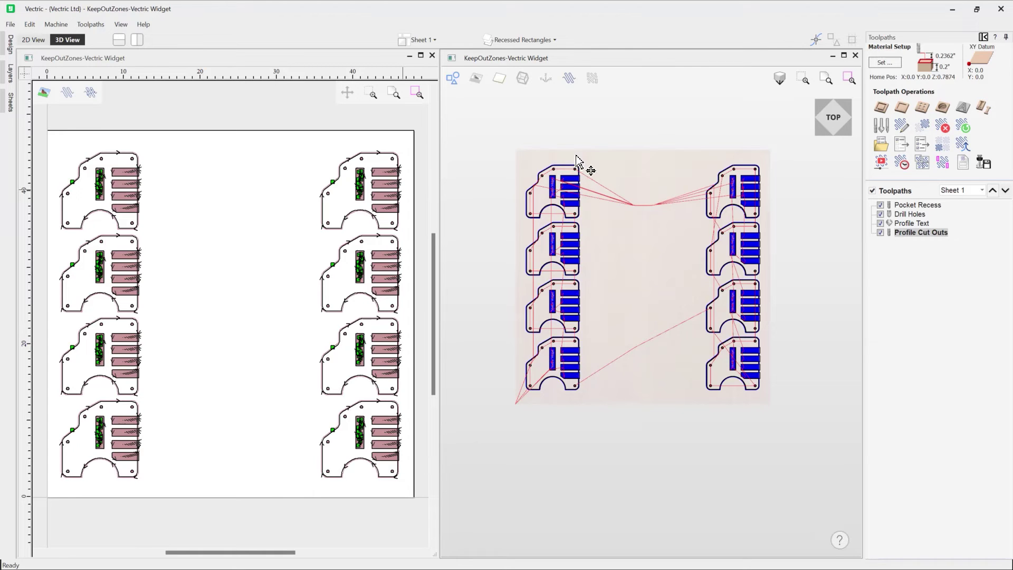
left_click(982, 163)
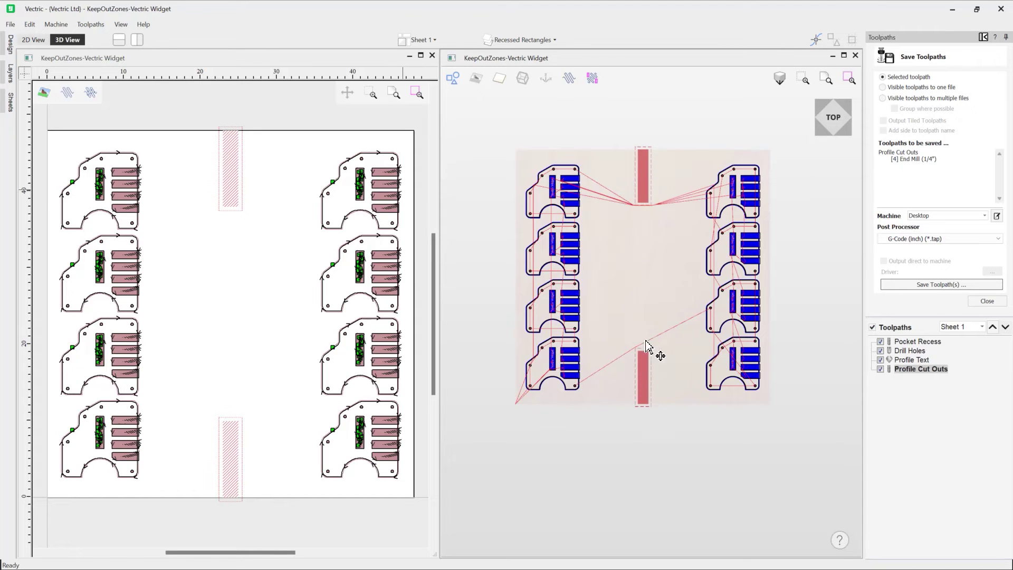
left_click(987, 301)
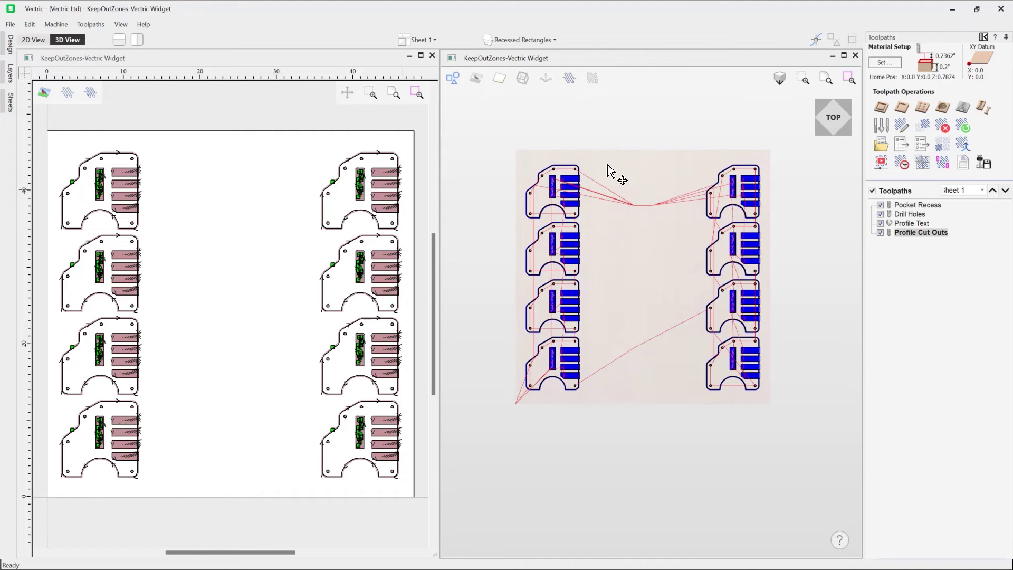
Move the top-left widget to the top centre of the sheet, over the keep-out zone.
left_click(152, 227)
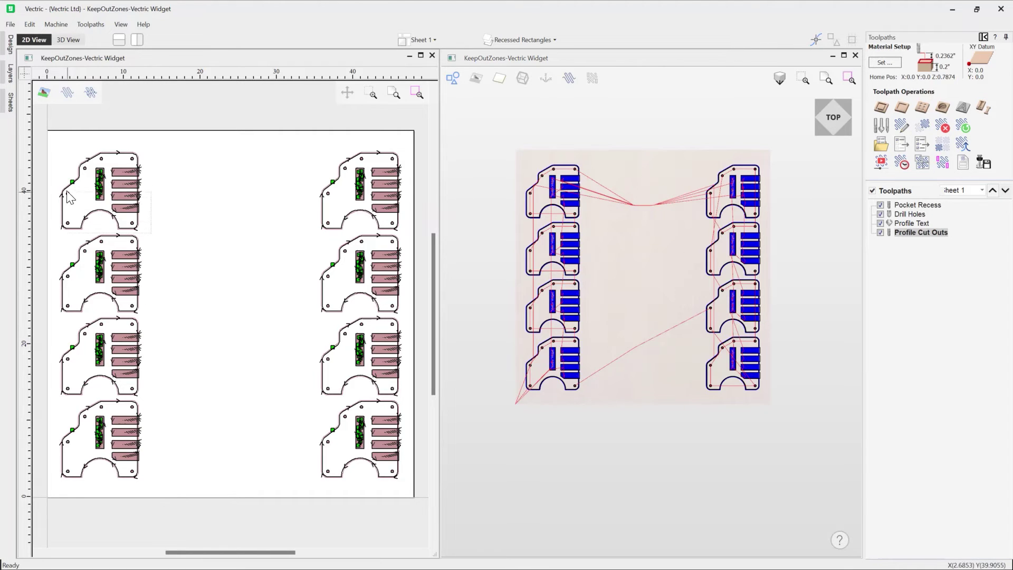
left_click(122, 176)
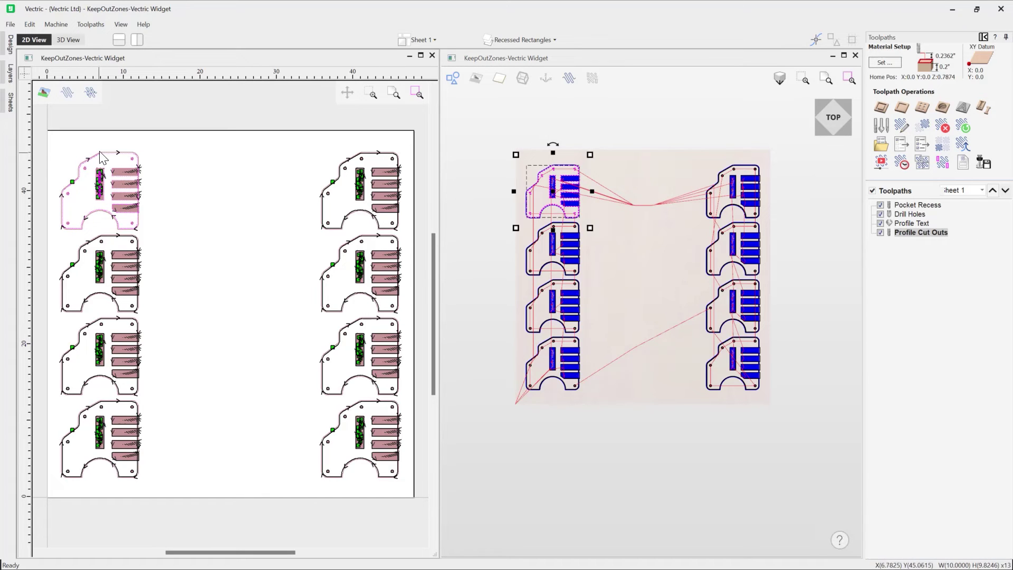
left_click(108, 166)
left_click_drag(100, 195, 230, 187)
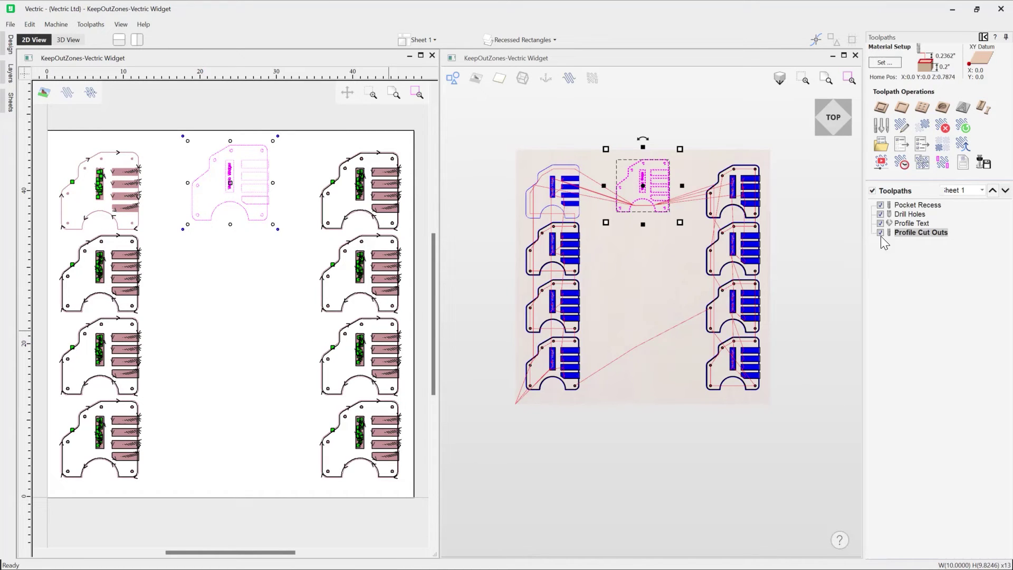
Recalculate all toolpaths and acknowledge the four keep-out violation warnings.
left_click(961, 128)
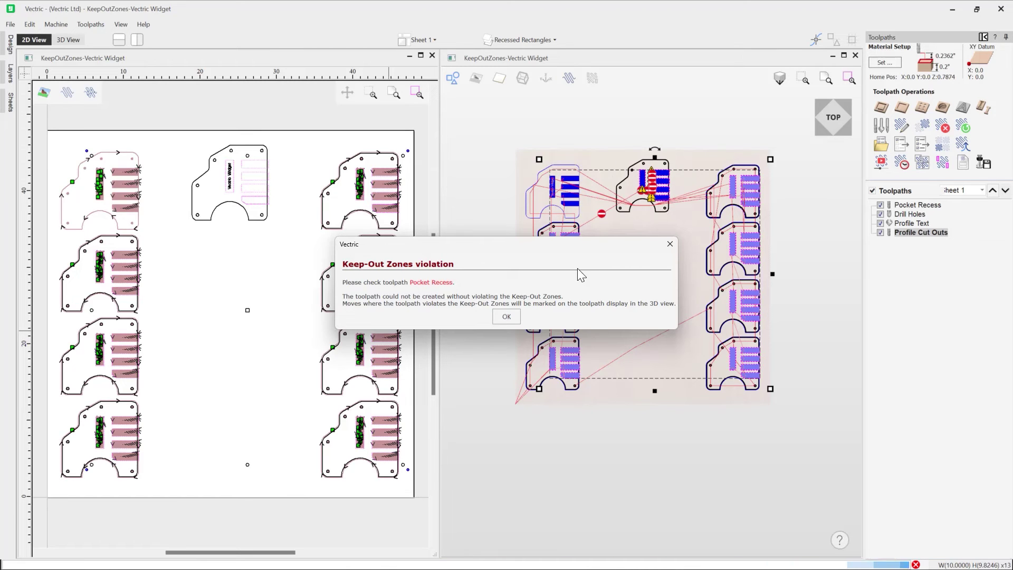
left_click(509, 315)
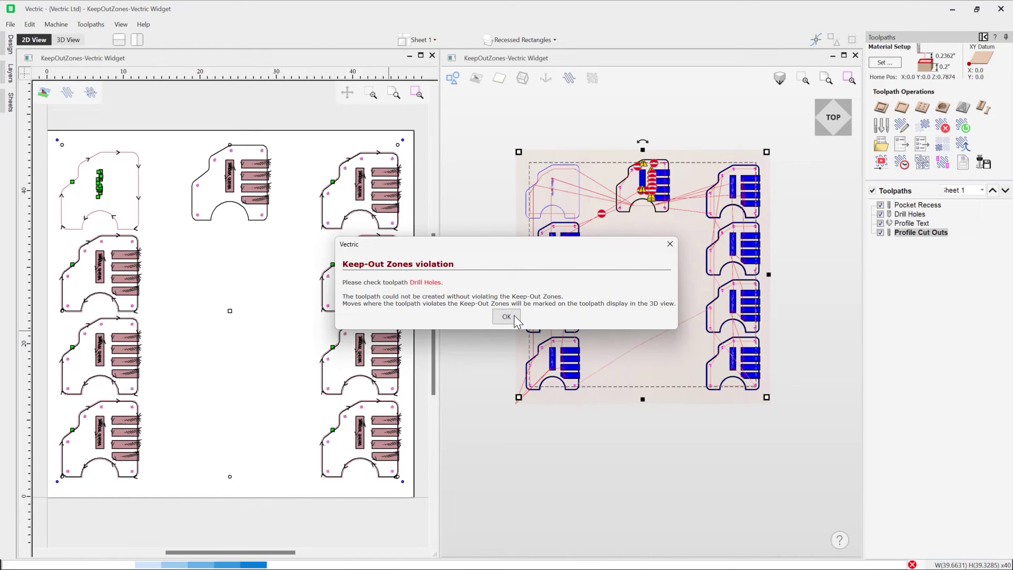
left_click(514, 316)
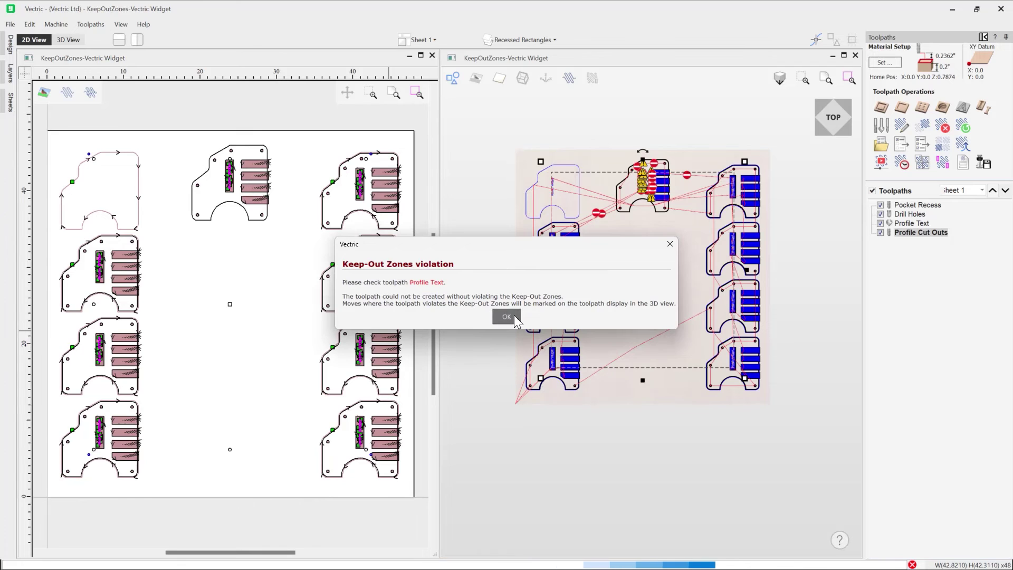
left_click(514, 315)
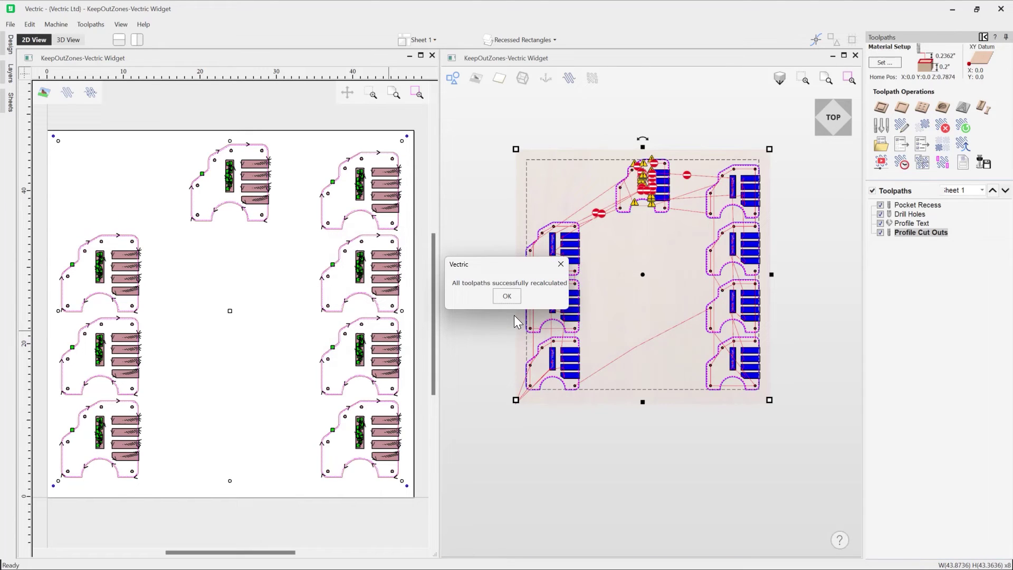
left_click(514, 299)
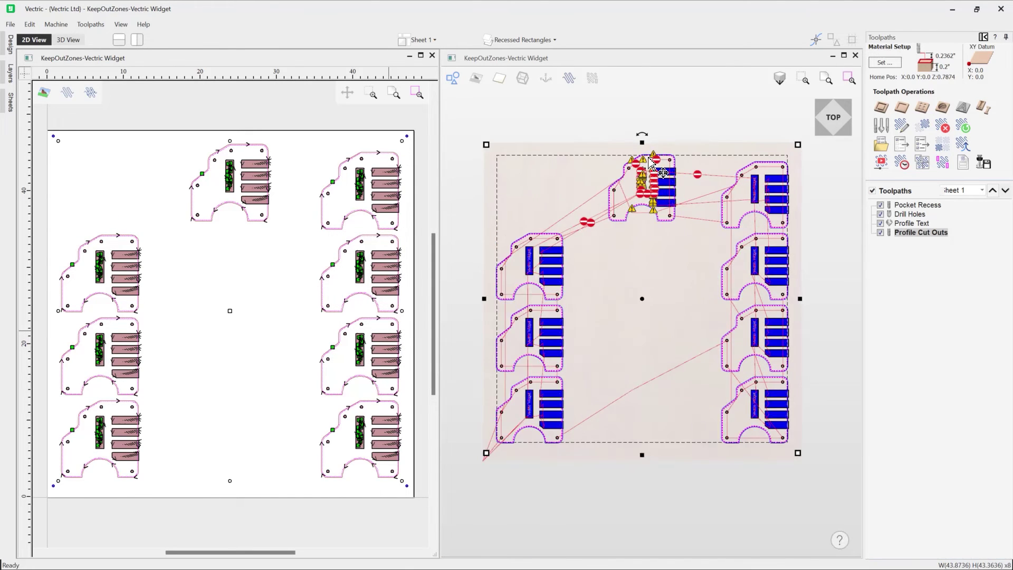
scroll(654, 189, "up", 3)
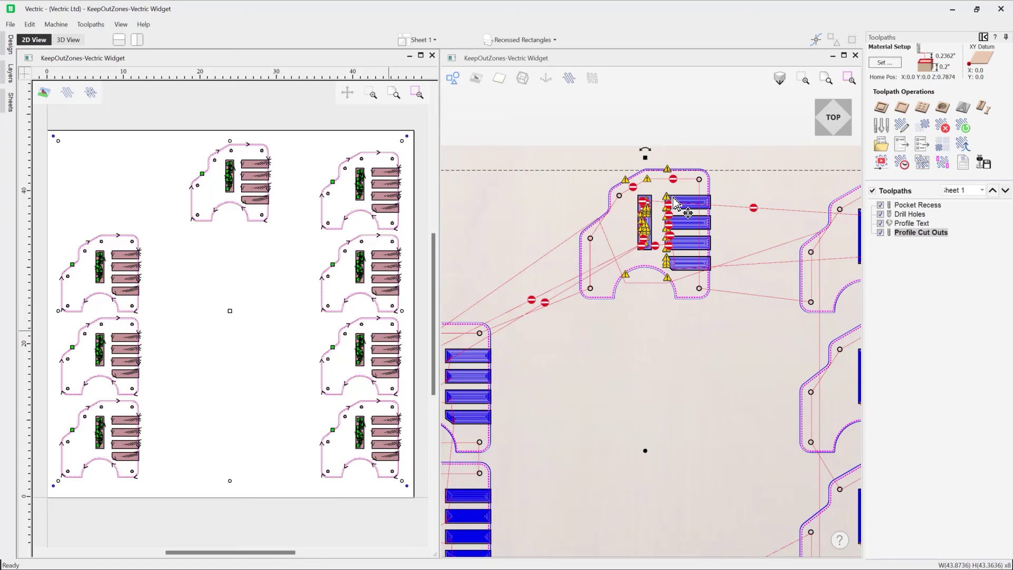
scroll(685, 190, "down", 3)
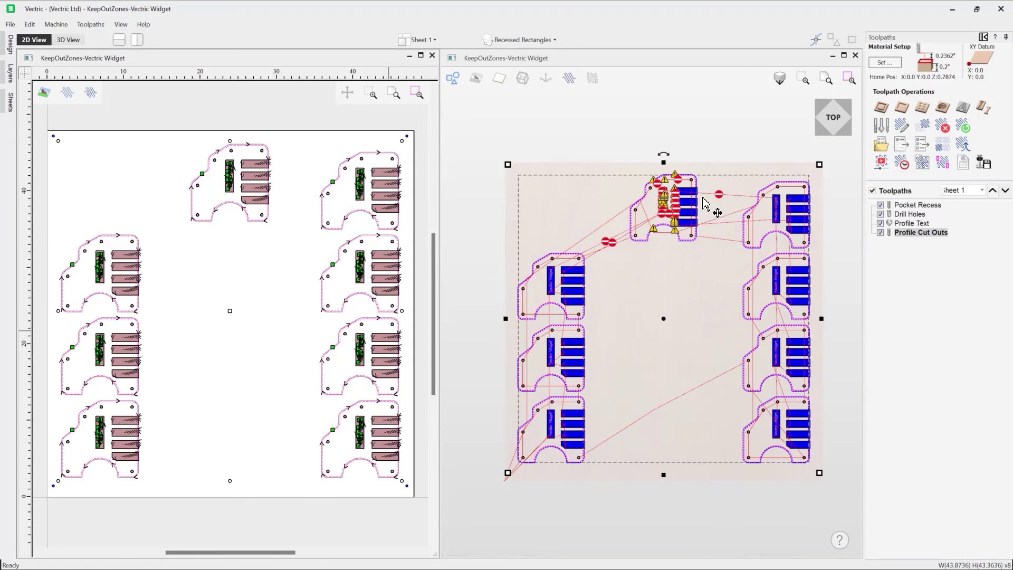
left_click(984, 163)
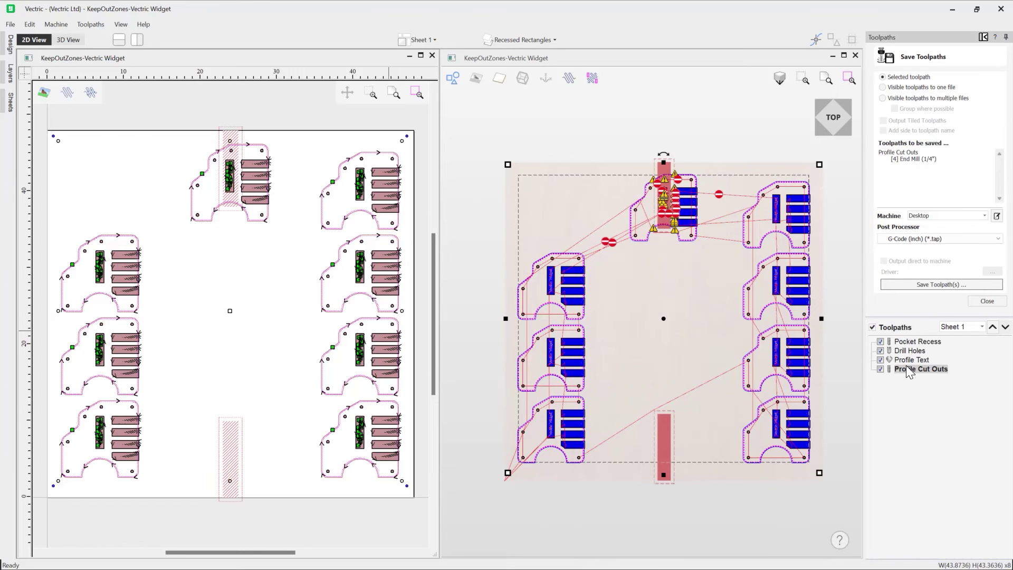
Save the visible toolpaths to multiple files named 'Widg', accepting the keep-out violation warning.
left_click(906, 97)
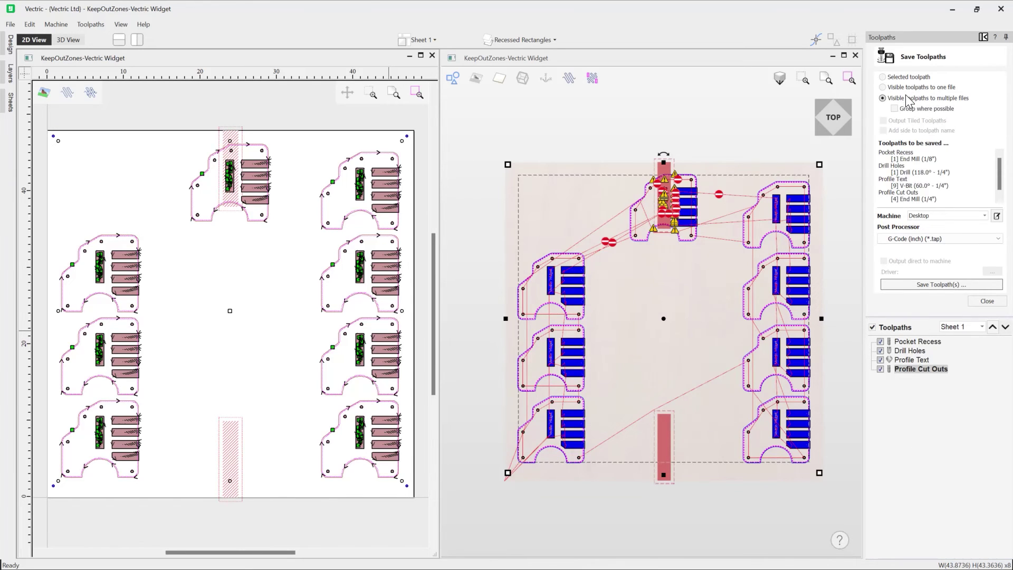
left_click(941, 285)
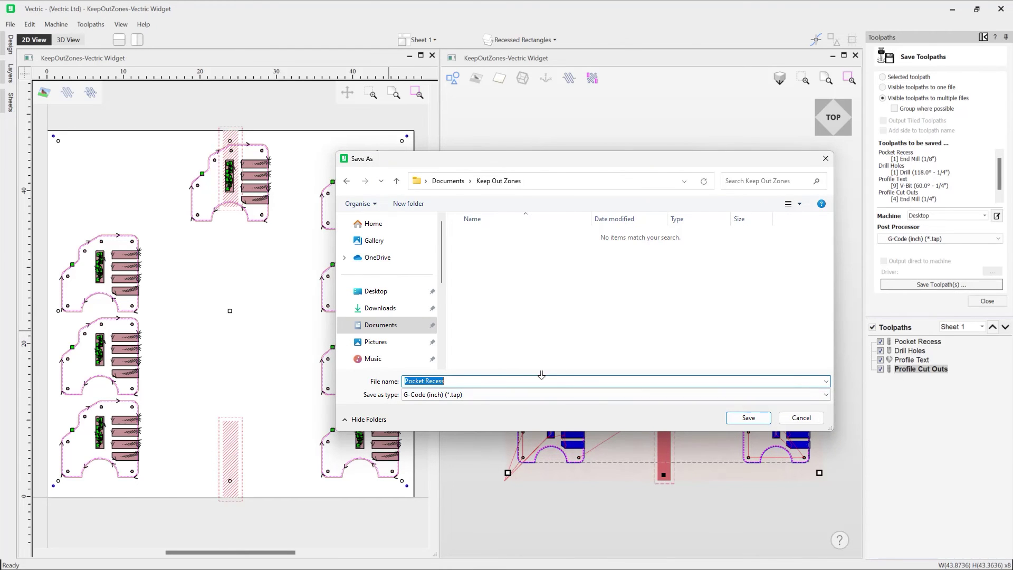
type("Widget")
left_click(749, 418)
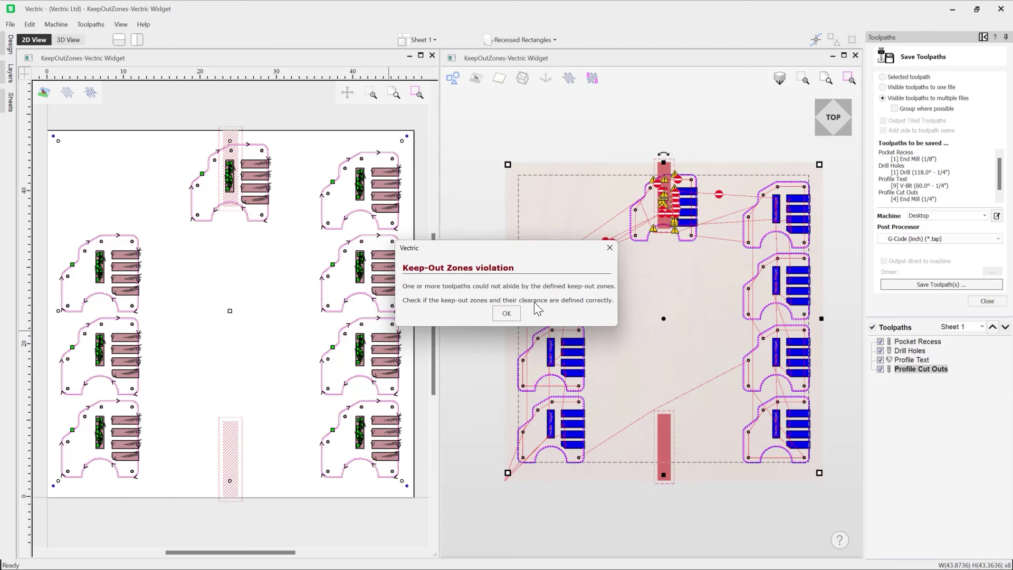
left_click(508, 313)
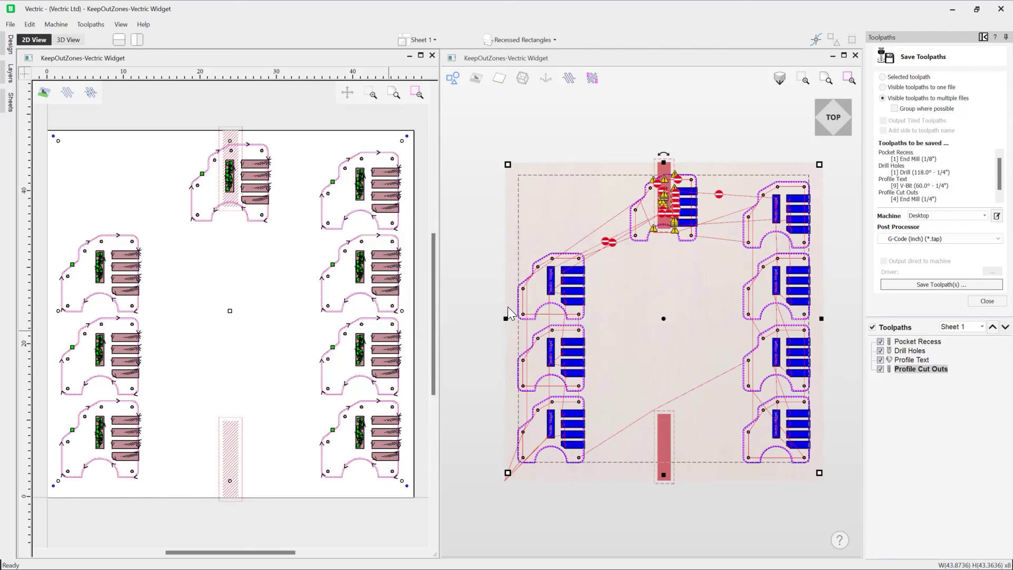
left_click(986, 301)
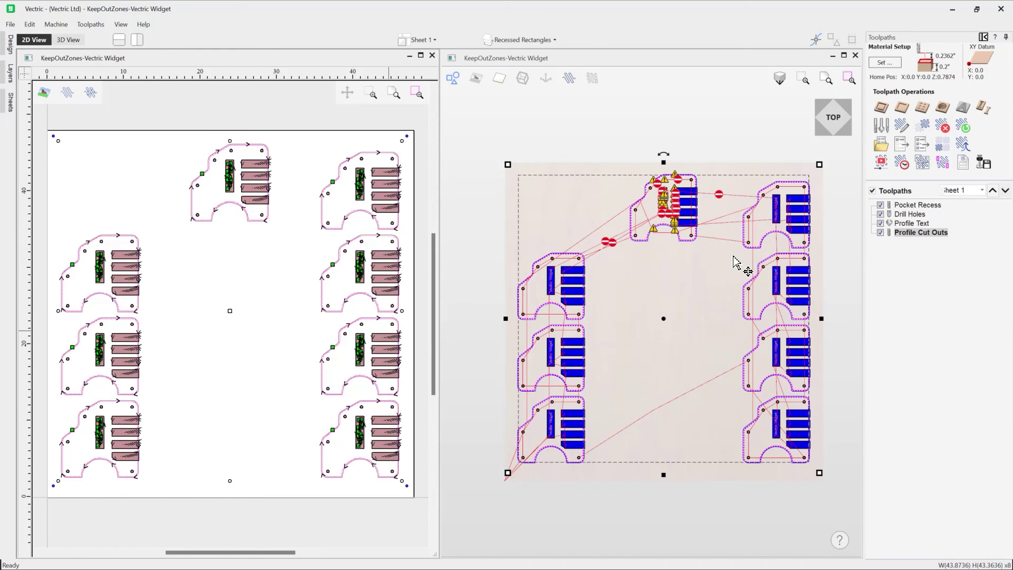
Clear all keep-out zones using Clear Zones in the keep-out zone manager.
left_click(983, 163)
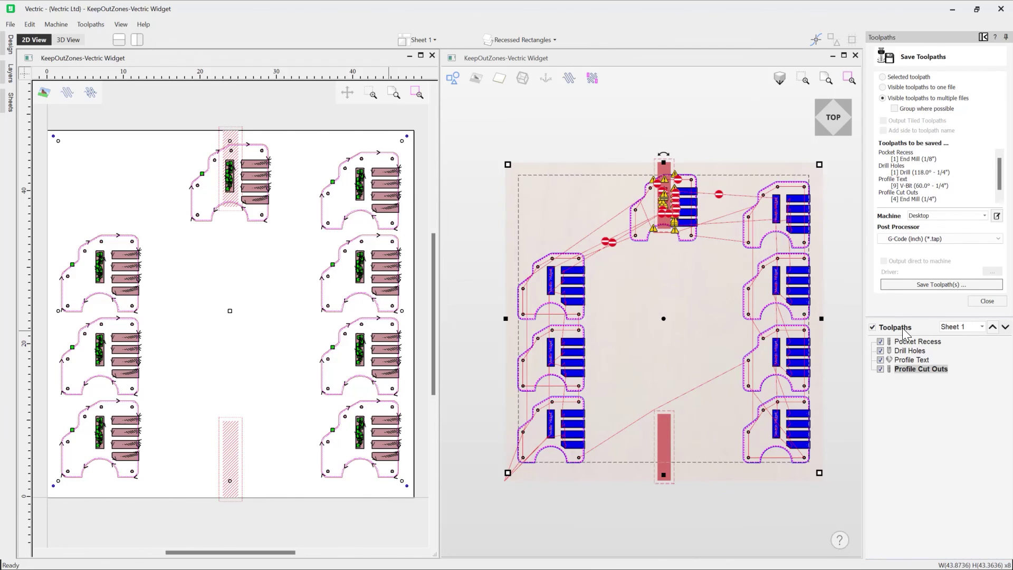
left_click(986, 301)
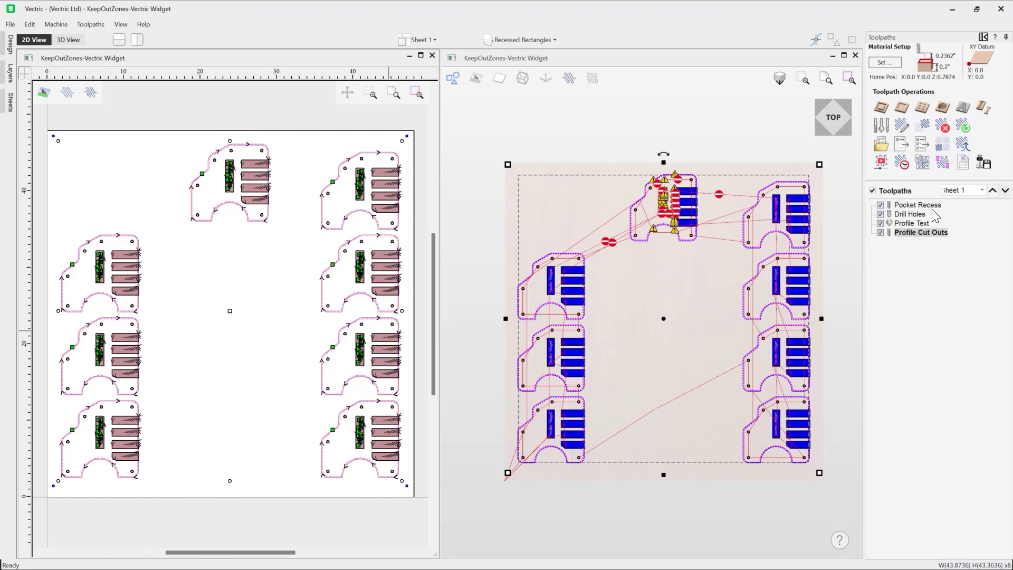
left_click(944, 164)
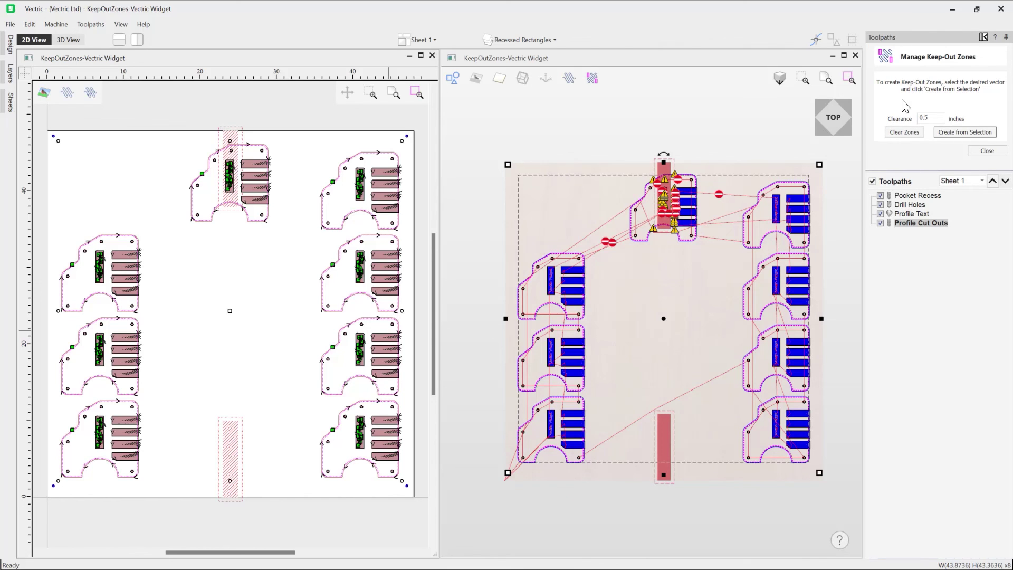
left_click(902, 132)
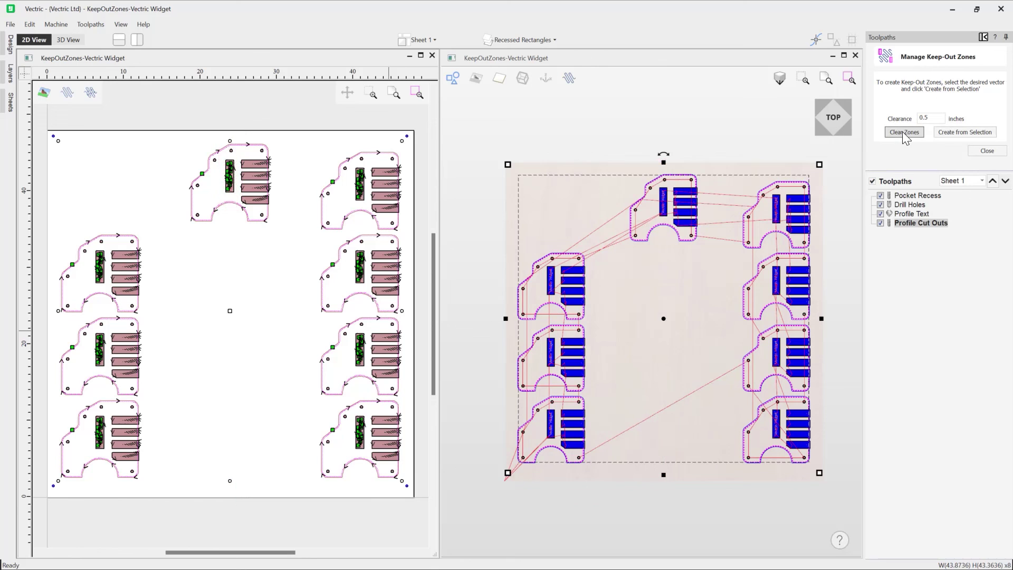
left_click(980, 151)
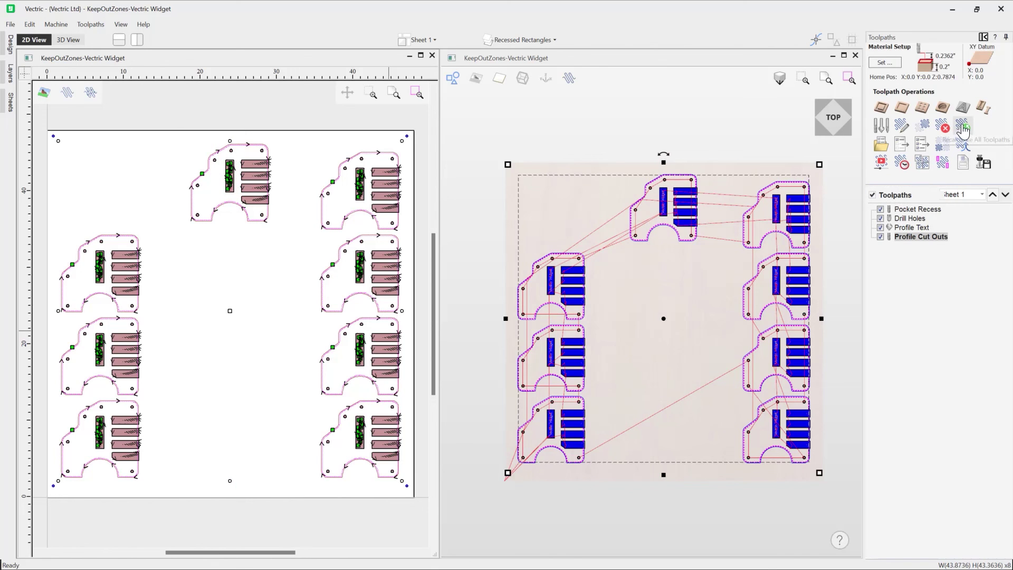
Recalculate all eight toolpaths with no keep-out zones and acknowledge the success message.
left_click(963, 128)
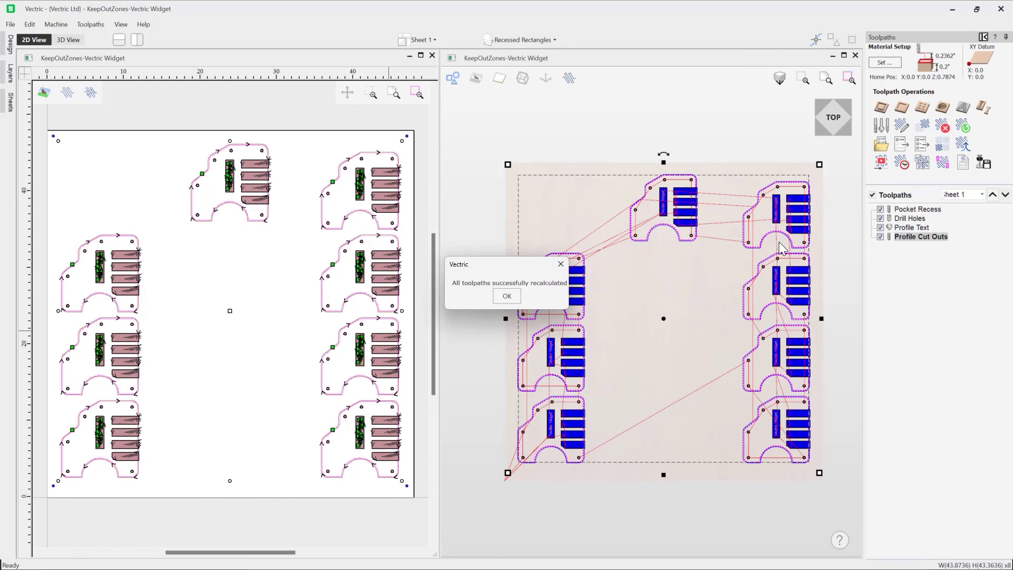
left_click(505, 296)
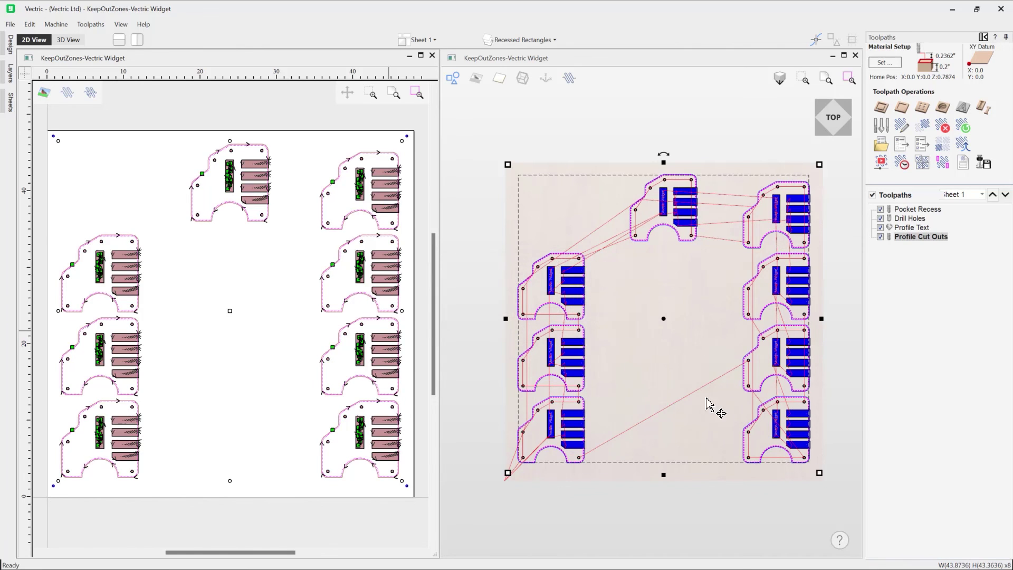